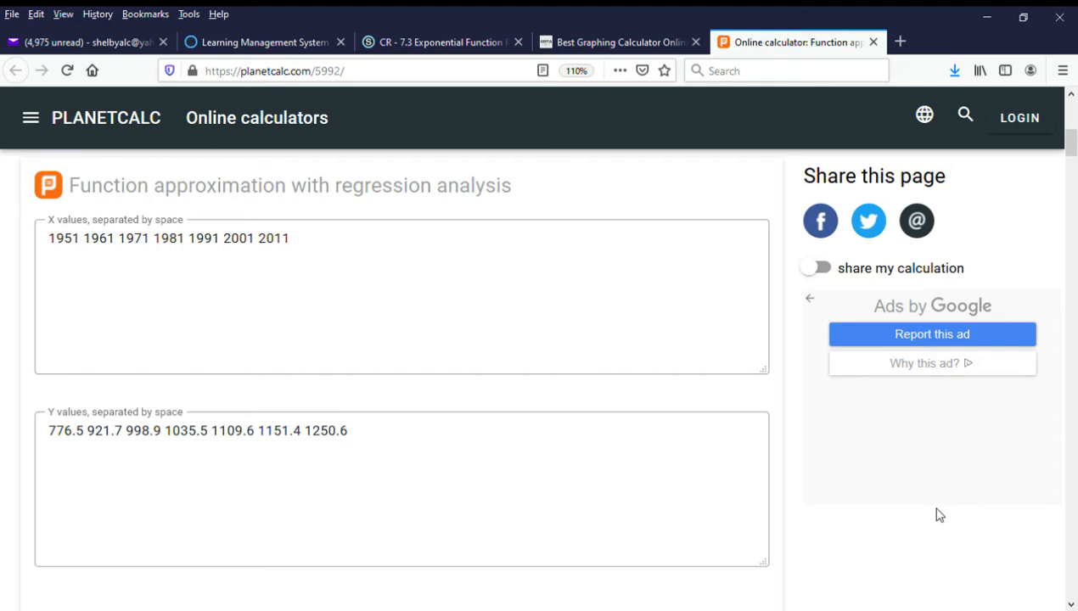
Step: Review the X values for the years 1951 to 2011 and match them with the corresponding Y values
{"action": "left_click", "coordinate": [337, 274]}
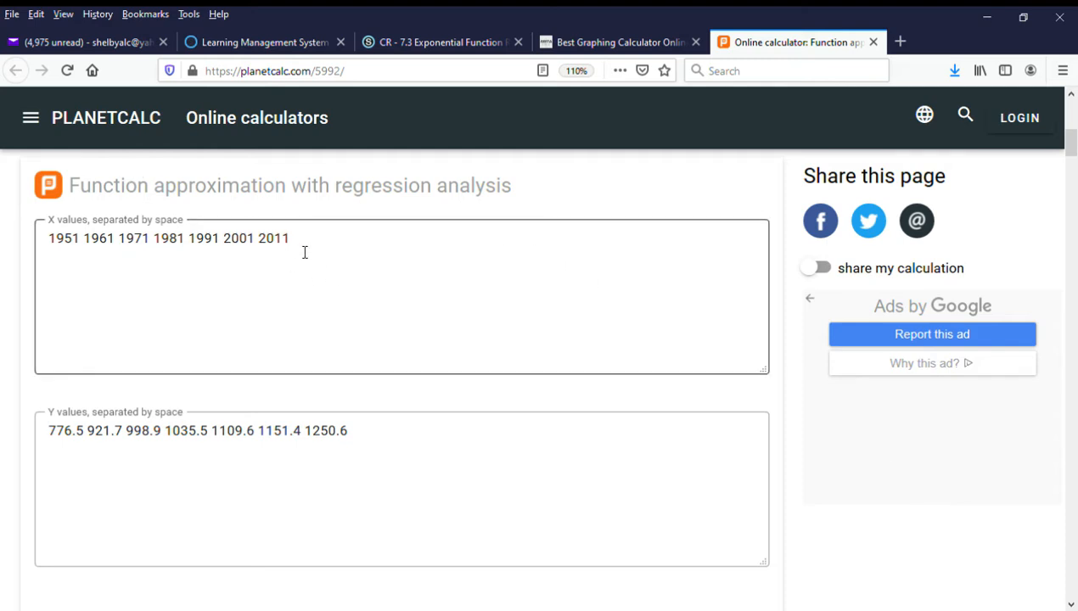
{"action": "double_click", "coordinate": [55, 243]}
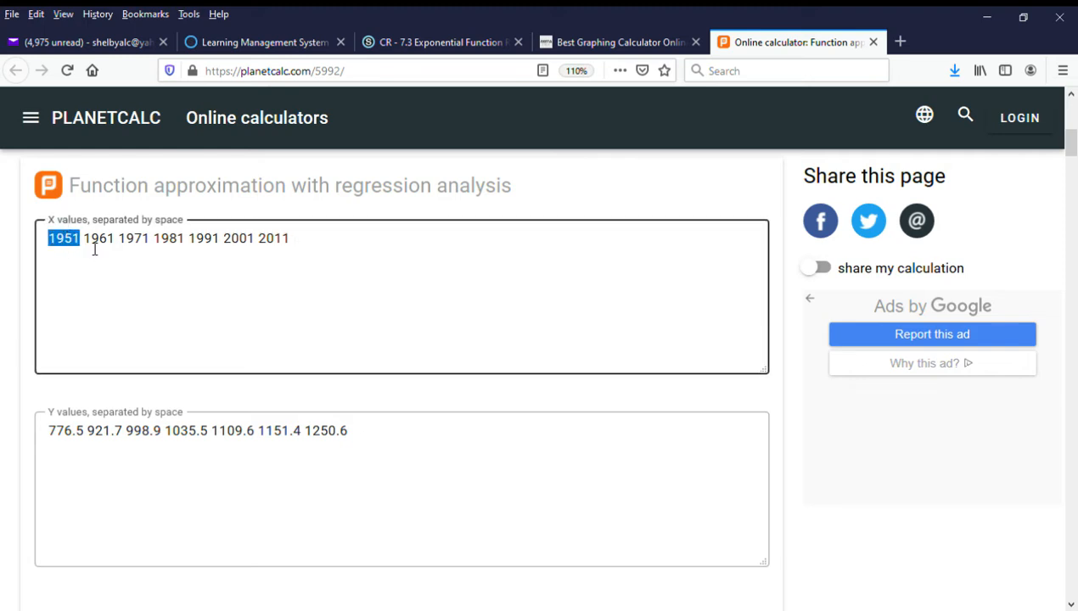
{"action": "key", "text": "Right"}
{"action": "left_click", "coordinate": [340, 287]}
{"action": "left_click", "coordinate": [59, 434]}
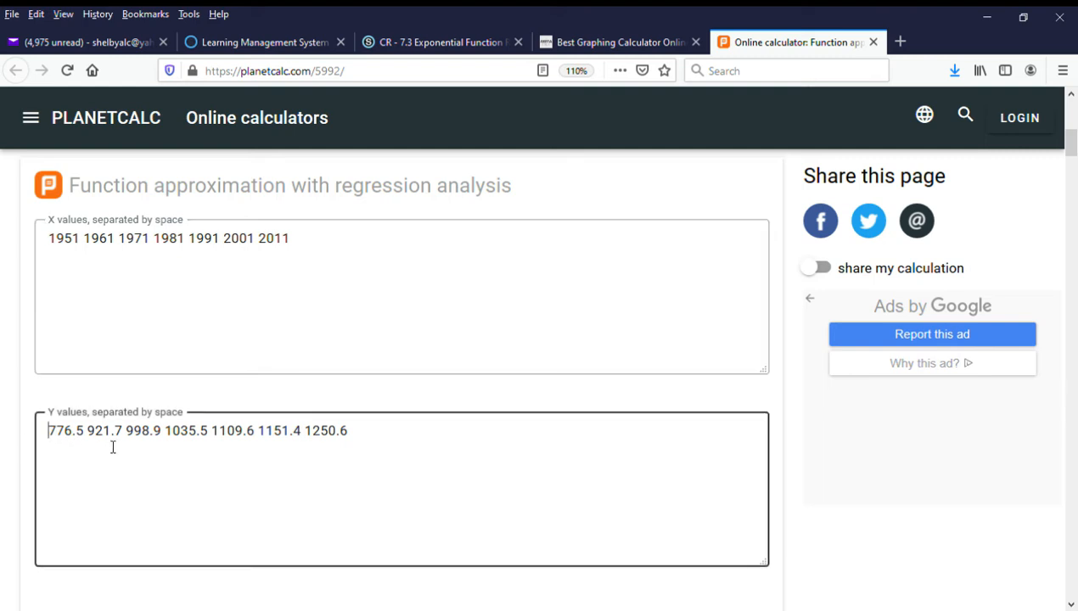
{"action": "left_click_drag", "start_coordinate": [85, 437], "coordinate": [50, 440]}
{"action": "left_click", "coordinate": [98, 443]}
{"action": "left_click_drag", "start_coordinate": [49, 437], "coordinate": [90, 442]}
{"action": "left_click", "coordinate": [57, 247]}
{"action": "left_click_drag", "start_coordinate": [57, 247], "coordinate": [86, 248]}
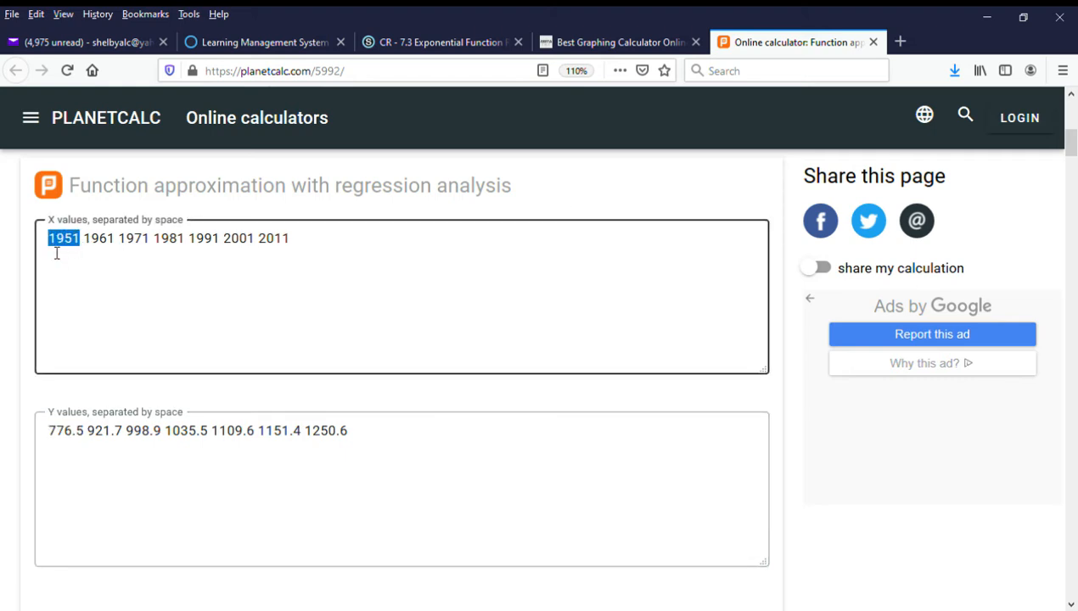
{"action": "left_click", "coordinate": [223, 244]}
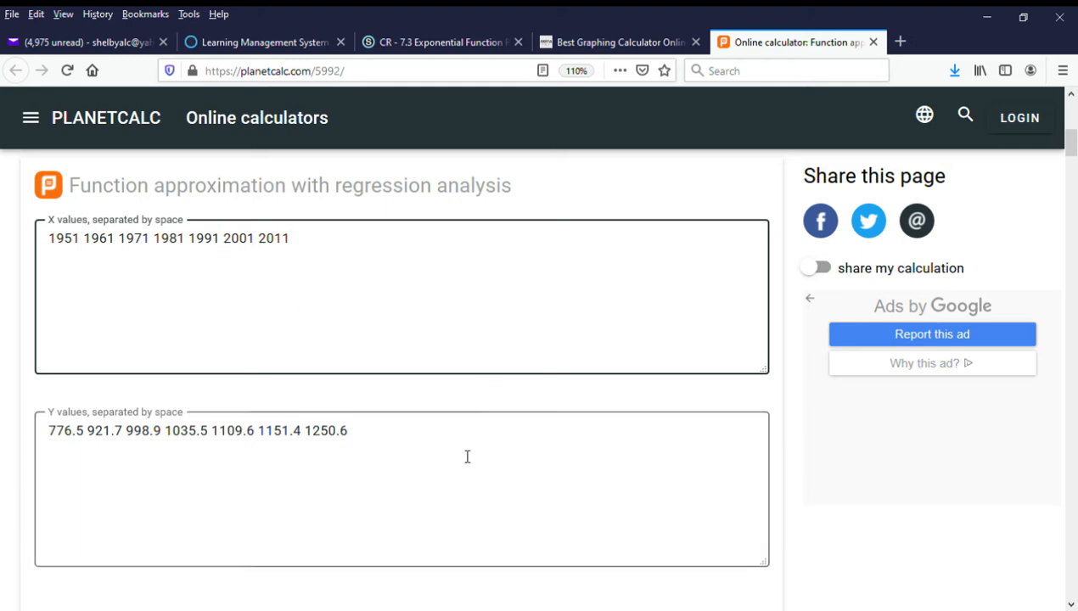
{"action": "scroll", "coordinate": [441, 471], "scroll_direction": "down", "scroll_amount": 5}
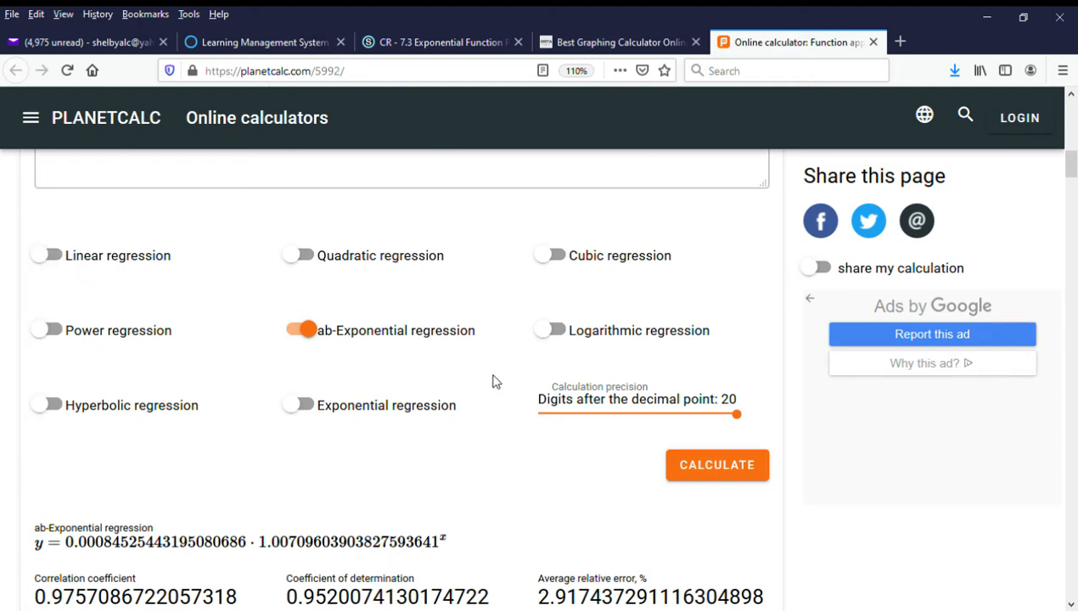
{"action": "left_click", "coordinate": [52, 256]}
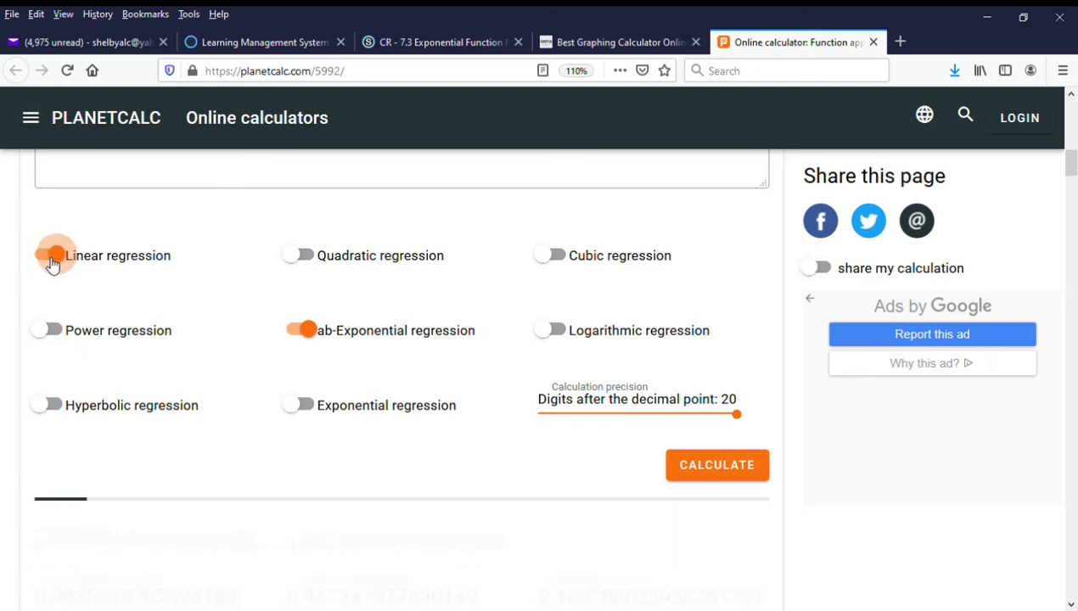
{"action": "left_click", "coordinate": [53, 257]}
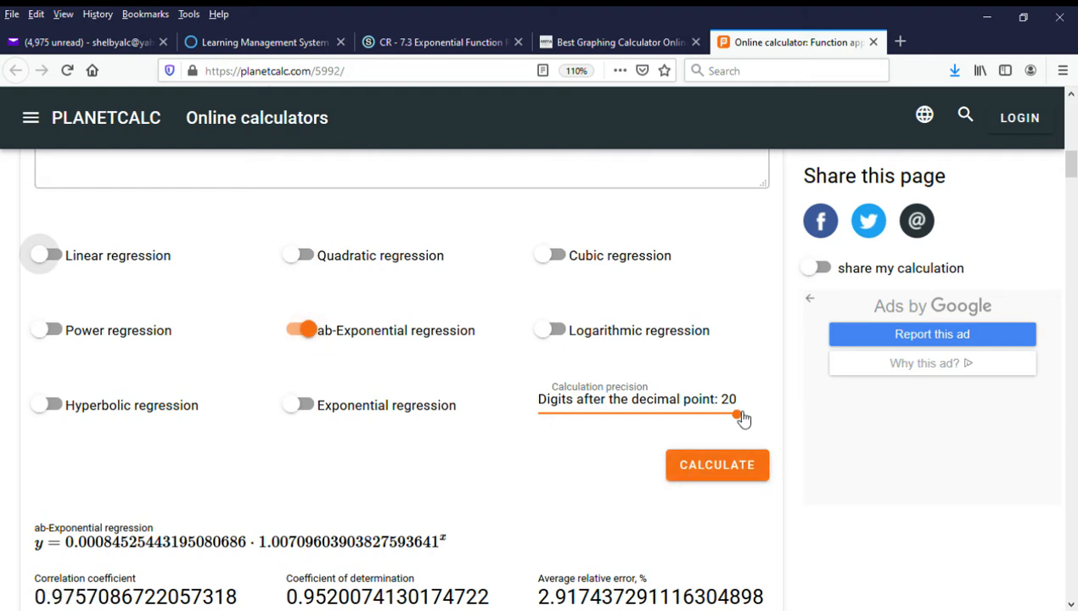
Step: Set the calculation precision to 20 digits after the decimal point and calculate the ab-Exponential regression
{"action": "left_click_drag", "start_coordinate": [737, 414], "coordinate": [585, 415]}
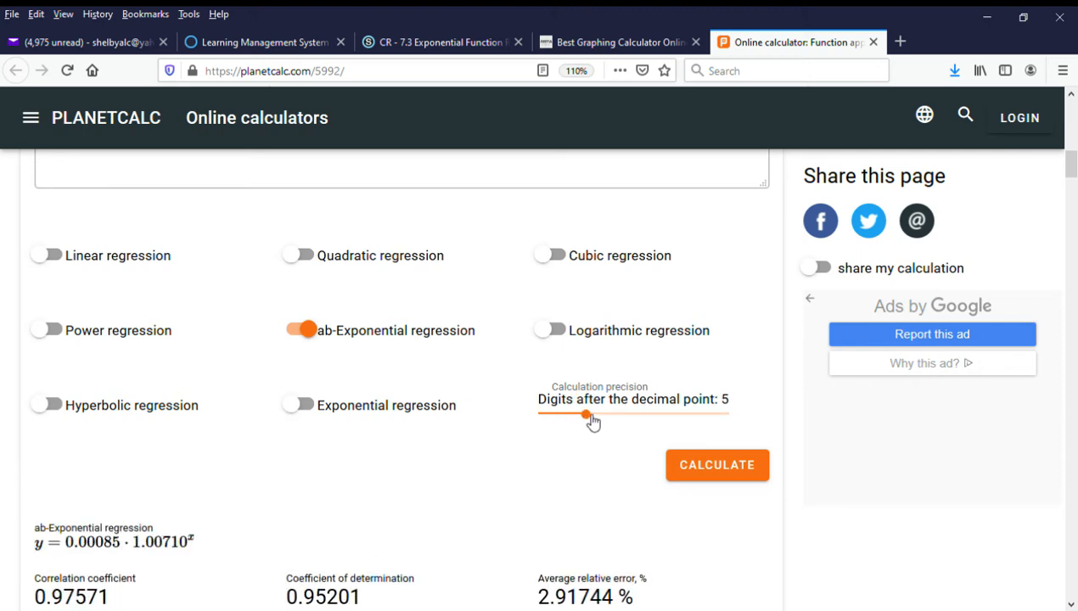
{"action": "left_click_drag", "start_coordinate": [592, 419], "coordinate": [782, 442]}
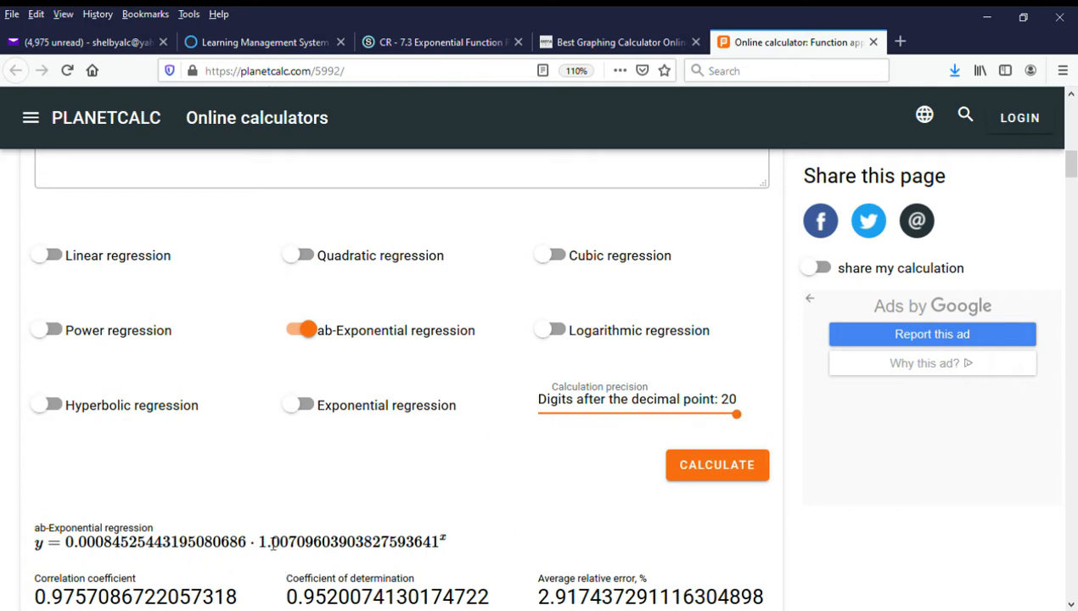
{"action": "left_click", "coordinate": [721, 463]}
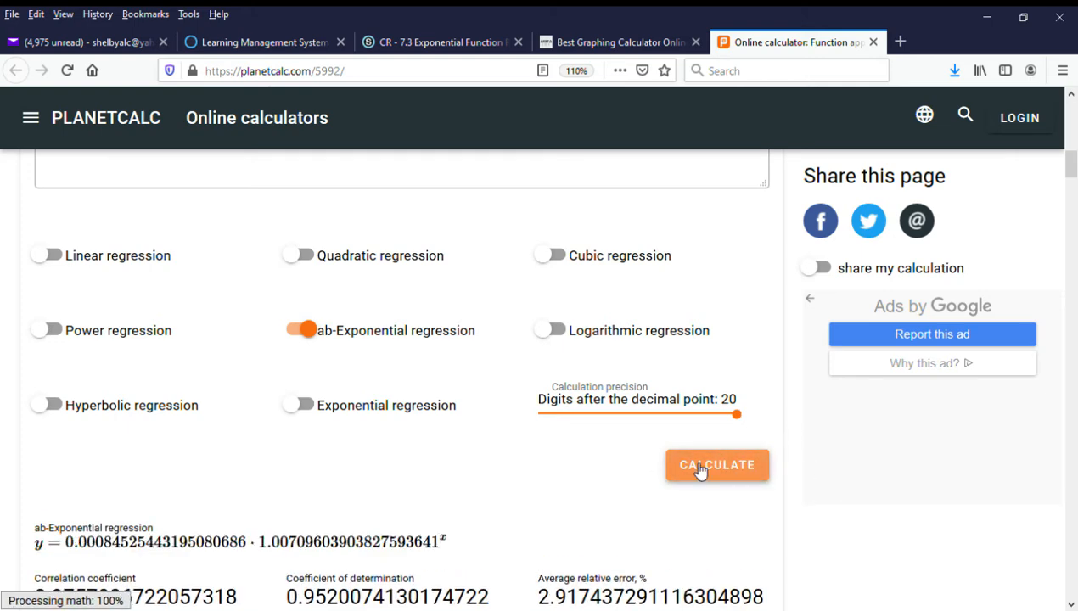
Step: Examine the results chart, comparing the data points with the ab-Exponential regression curve across the years
{"action": "scroll", "coordinate": [942, 504], "scroll_direction": "down", "scroll_amount": 6}
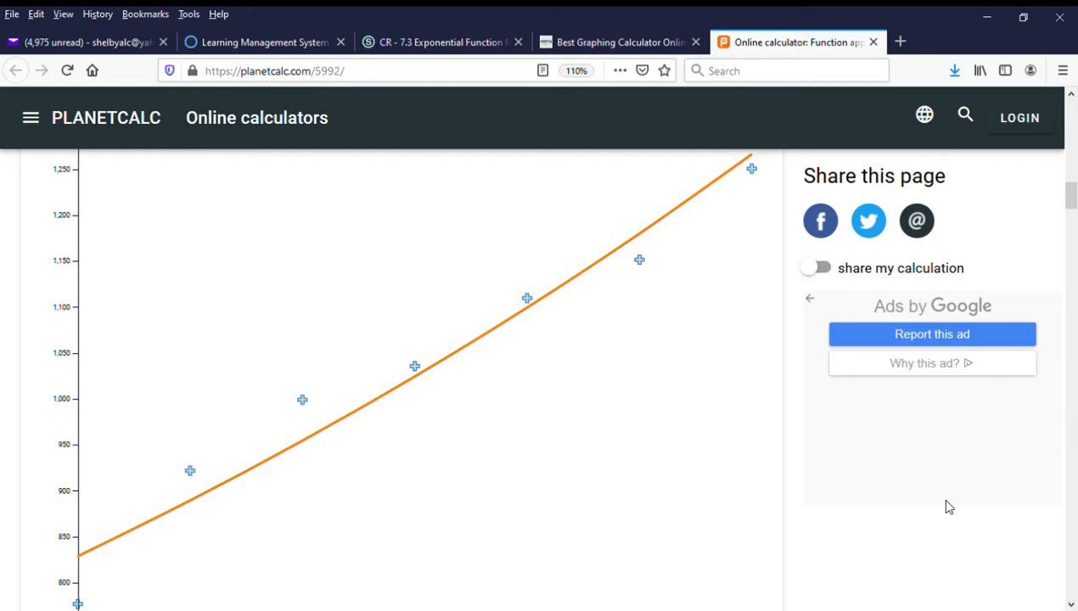
{"action": "mouse_move", "coordinate": [504, 354]}
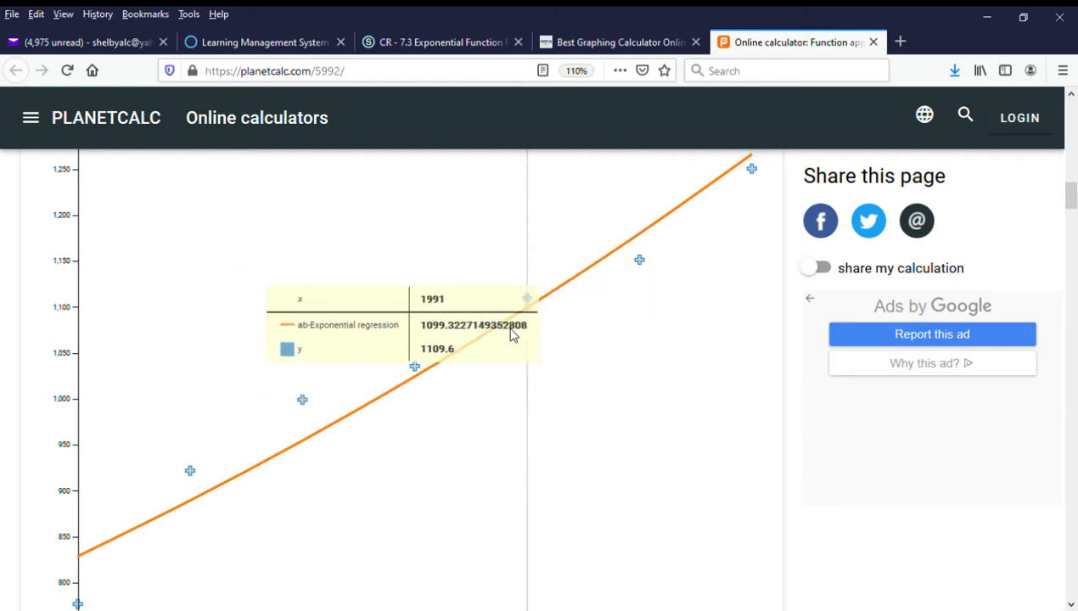
{"action": "mouse_move", "coordinate": [415, 366]}
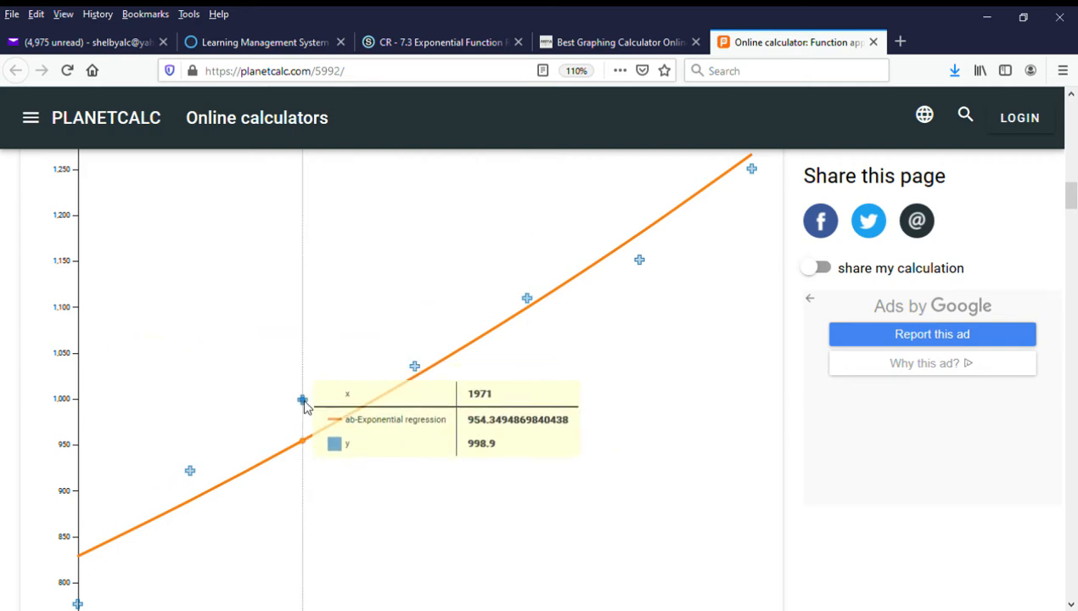
{"action": "mouse_move", "coordinate": [93, 557]}
{"action": "mouse_move", "coordinate": [620, 409]}
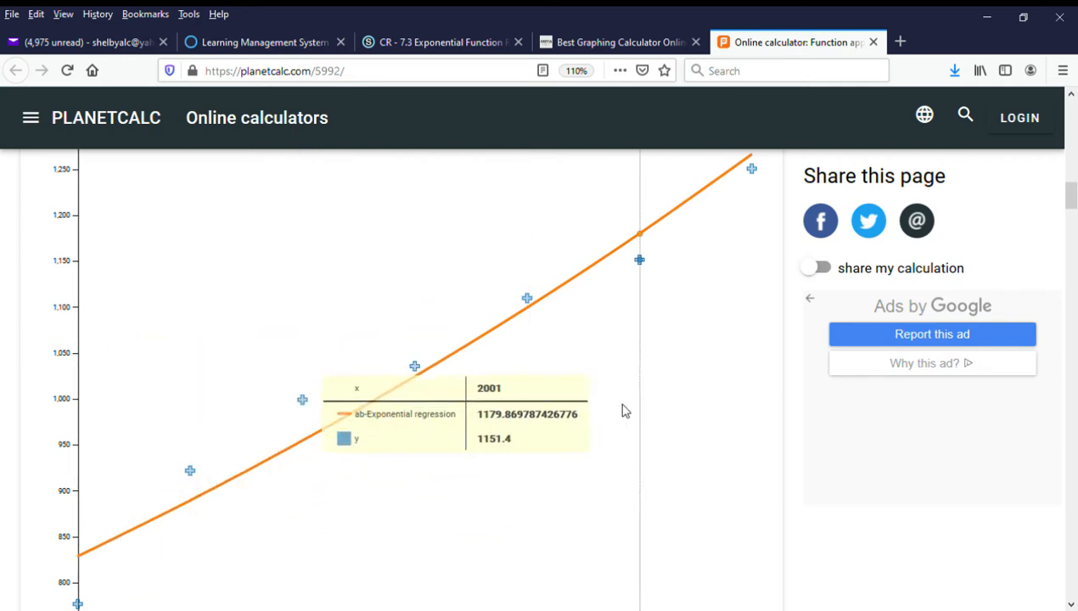
{"action": "scroll", "coordinate": [632, 416], "scroll_direction": "down", "scroll_amount": 2}
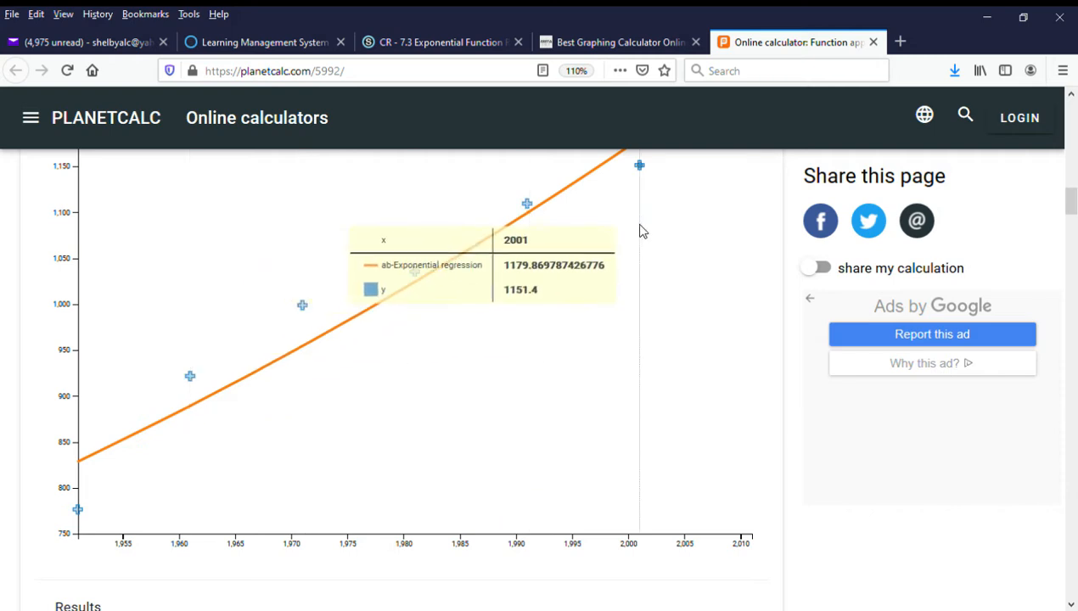
{"action": "mouse_move", "coordinate": [740, 265]}
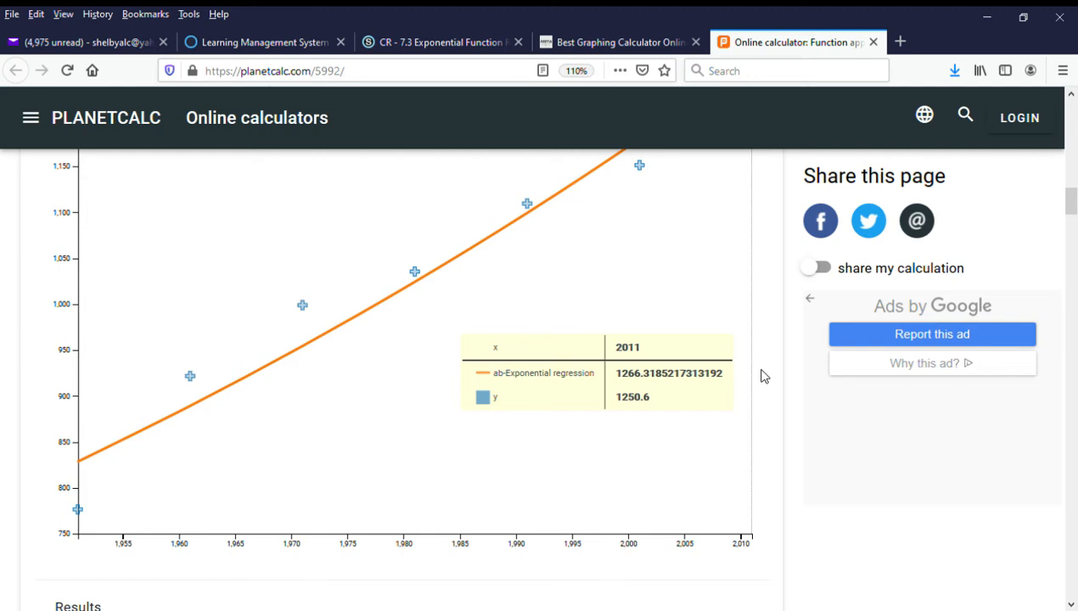
Step: Examine the correlation coefficient and compare it with how closely the curve follows the data points
{"action": "scroll", "coordinate": [761, 376], "scroll_direction": "up", "scroll_amount": 2}
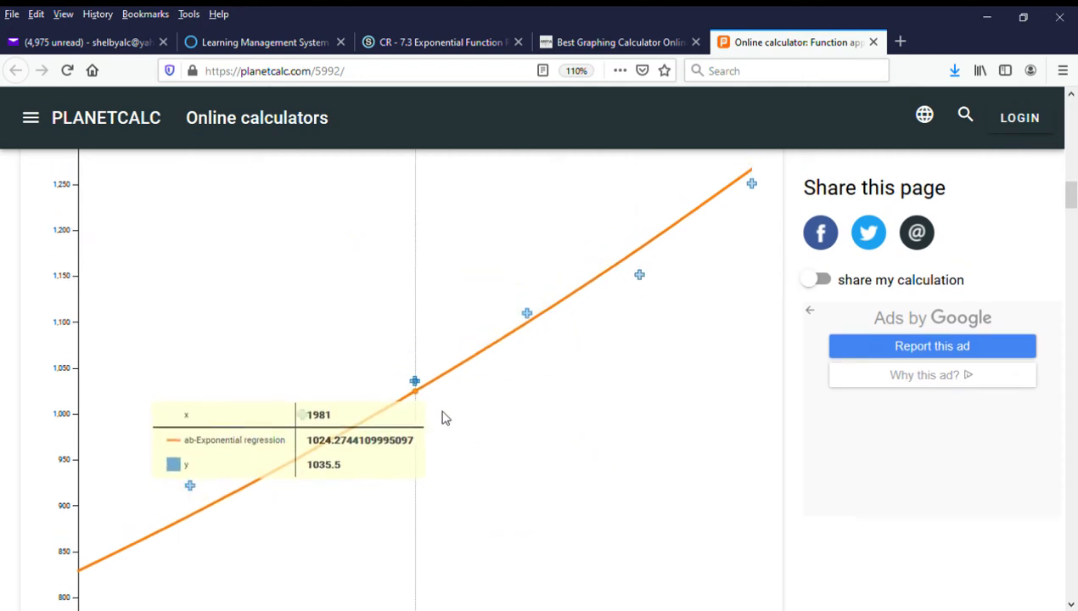
{"action": "scroll", "coordinate": [430, 428], "scroll_direction": "up", "scroll_amount": 3}
{"action": "scroll", "coordinate": [424, 432], "scroll_direction": "up", "scroll_amount": 2}
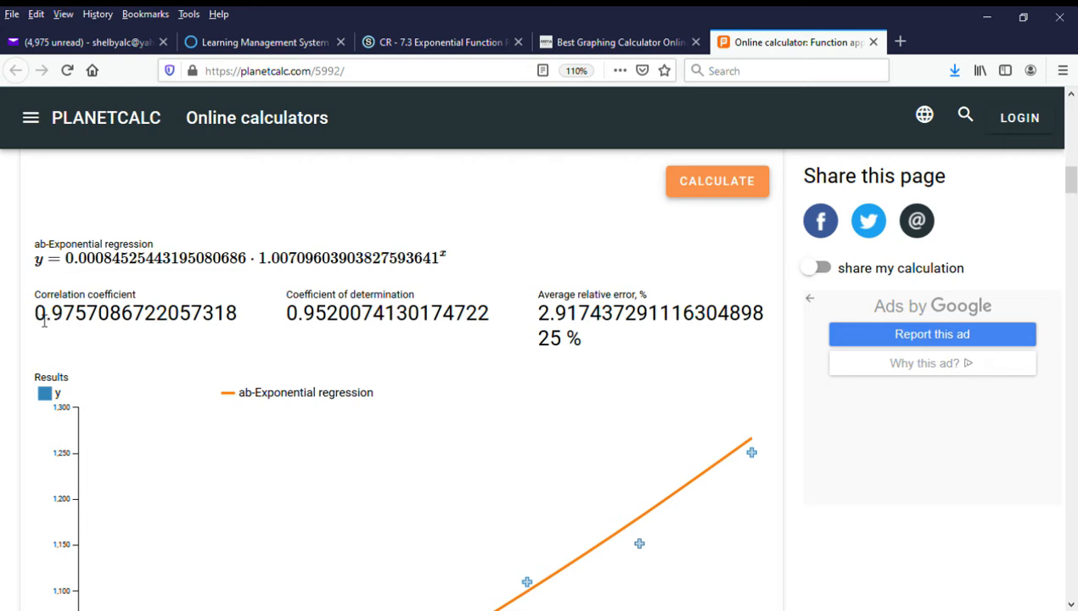
{"action": "left_click_drag", "start_coordinate": [36, 321], "coordinate": [94, 321]}
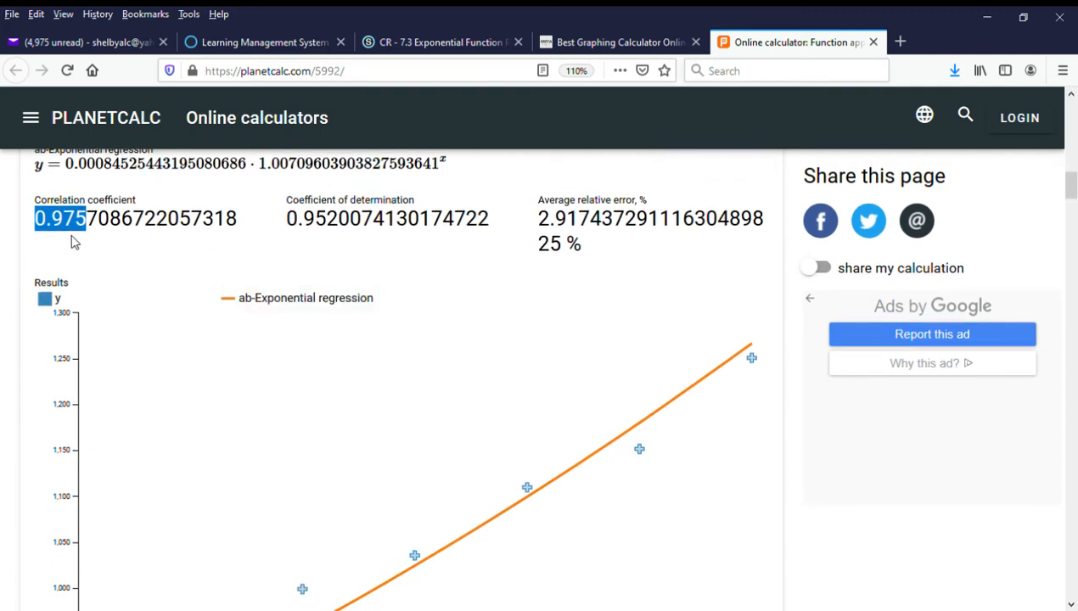
{"action": "scroll", "coordinate": [339, 475], "scroll_direction": "down", "scroll_amount": 2}
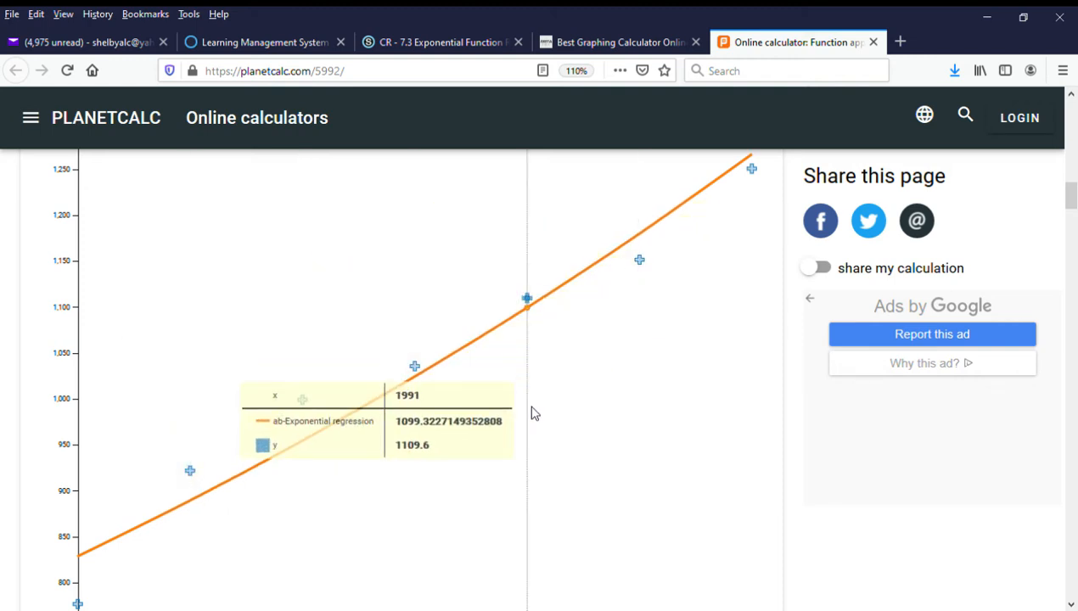
{"action": "scroll", "coordinate": [531, 434], "scroll_direction": "up", "scroll_amount": 2}
{"action": "scroll", "coordinate": [531, 437], "scroll_direction": "up", "scroll_amount": 3}
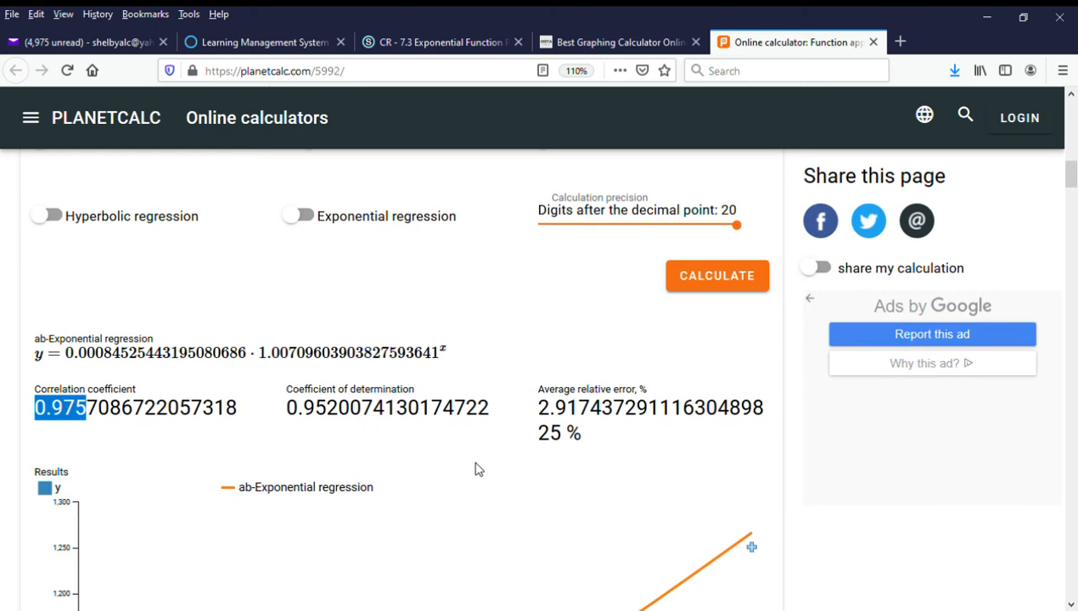
Step: Examine the ab-Exponential regression equation, highlighting its coefficient, its base and the whole right-hand expression
{"action": "left_click_drag", "start_coordinate": [454, 360], "coordinate": [65, 363]}
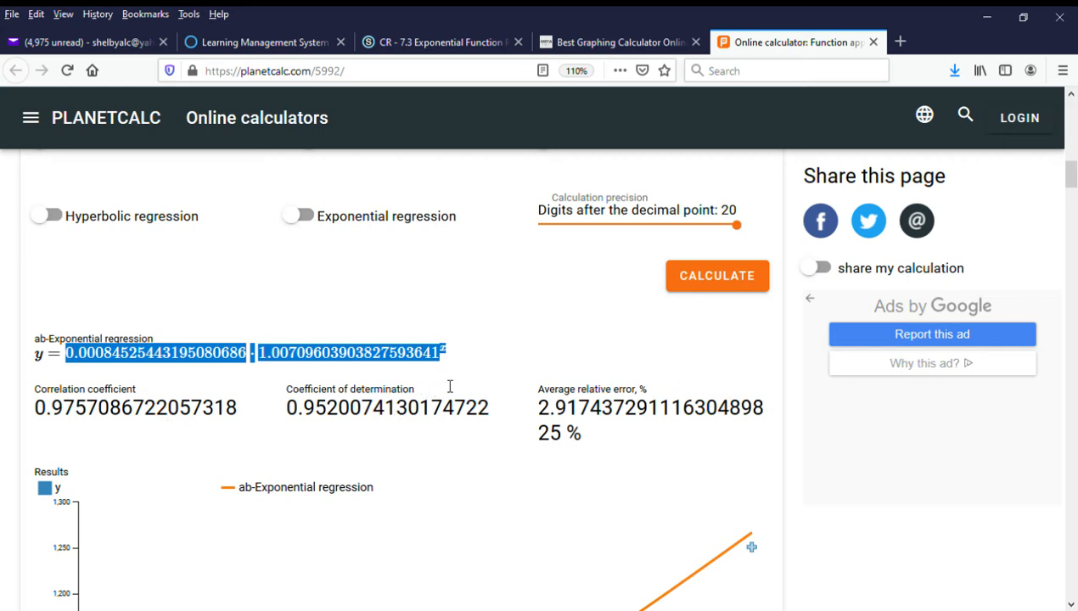
{"action": "left_click", "coordinate": [535, 363]}
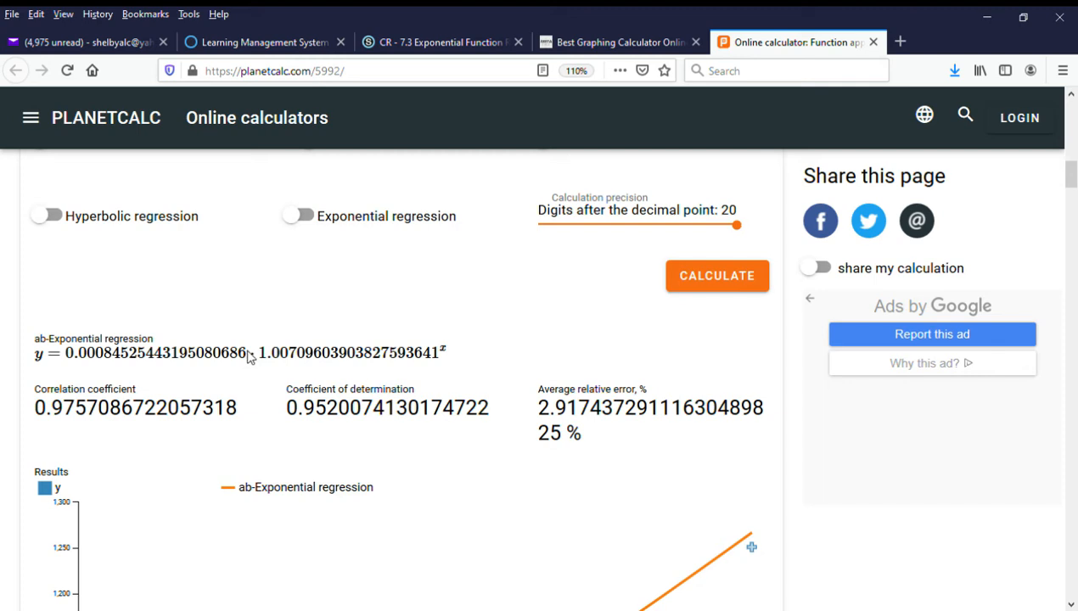
{"action": "left_click_drag", "start_coordinate": [247, 356], "coordinate": [51, 357]}
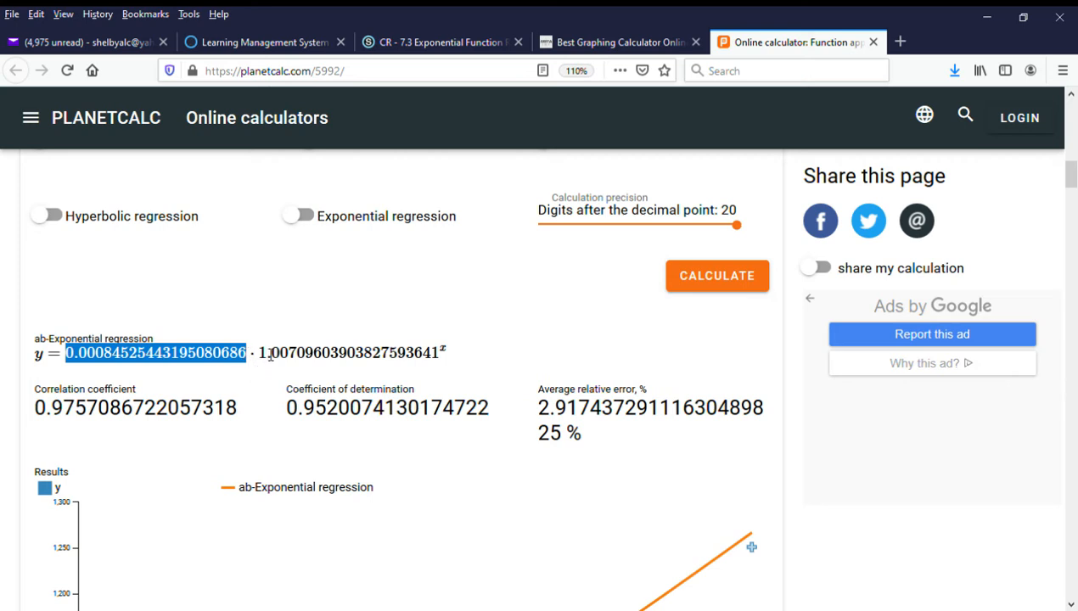
{"action": "left_click_drag", "start_coordinate": [258, 355], "coordinate": [445, 359]}
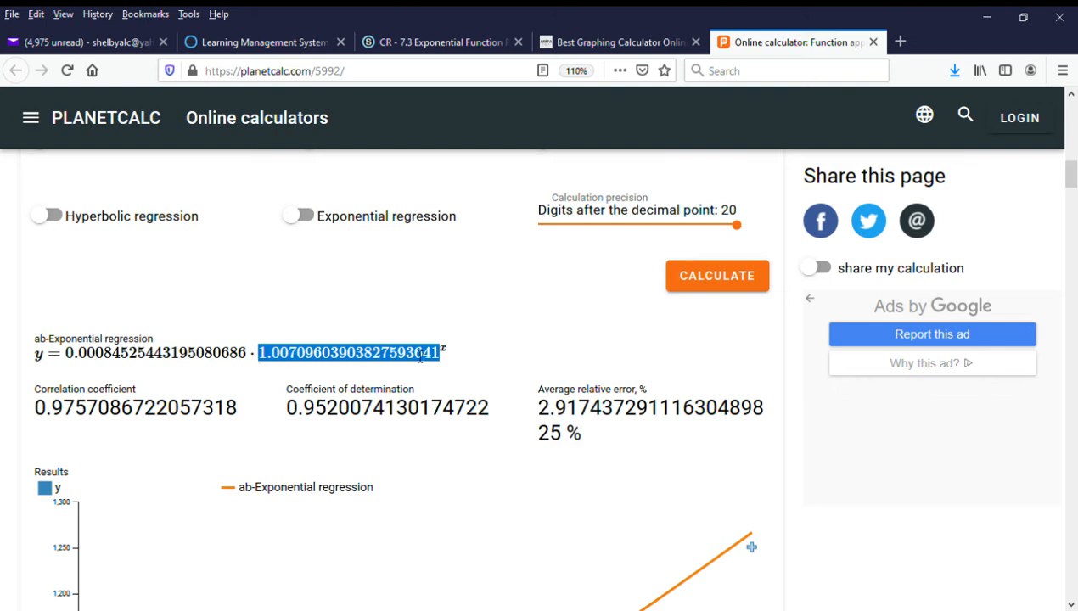
{"action": "left_click_drag", "start_coordinate": [444, 354], "coordinate": [74, 363]}
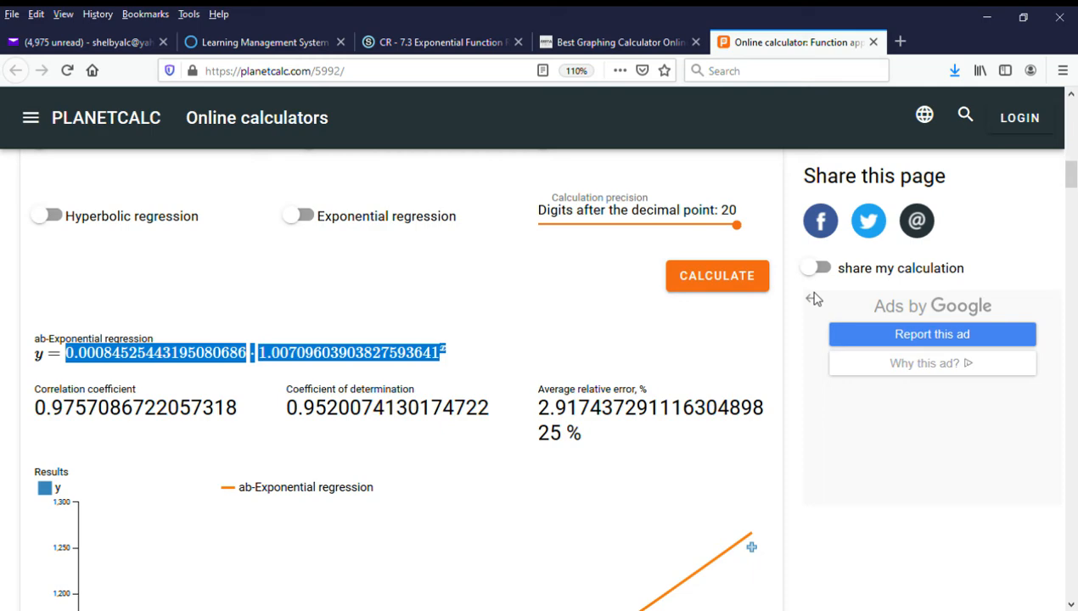
Step: Switch to the meta-calculator graphing calculator and display its equation entry area
{"action": "left_click", "coordinate": [589, 43]}
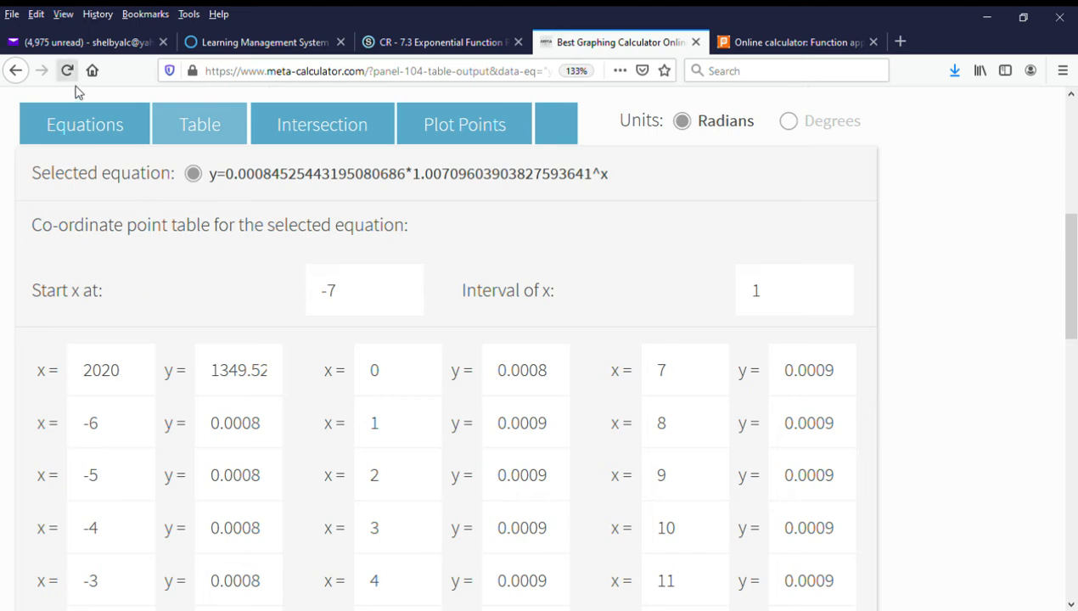
{"action": "left_click", "coordinate": [91, 127]}
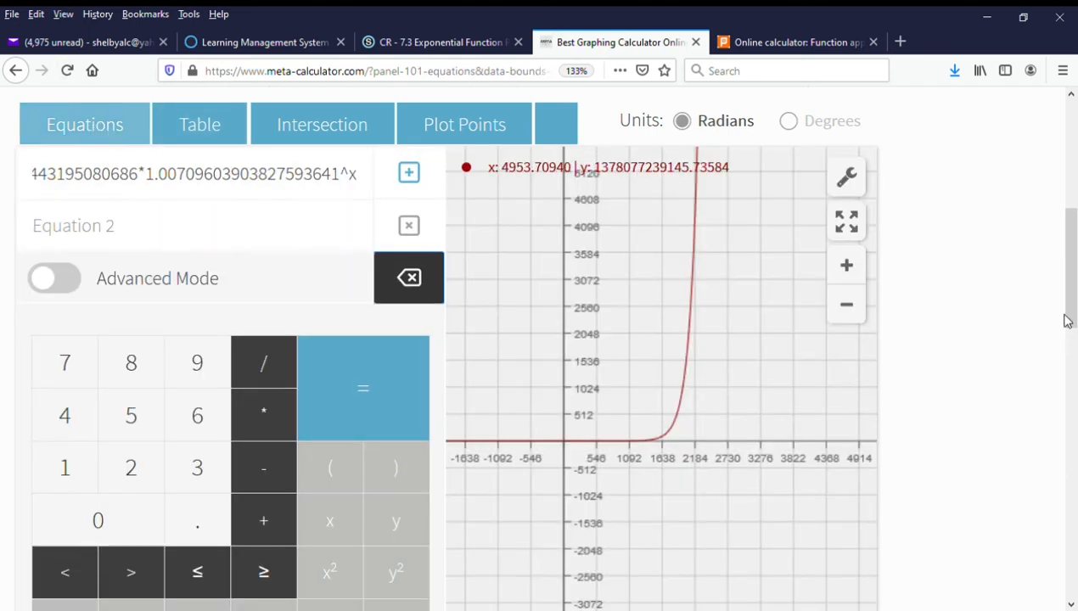
{"action": "left_click_drag", "start_coordinate": [1065, 315], "coordinate": [1050, 199]}
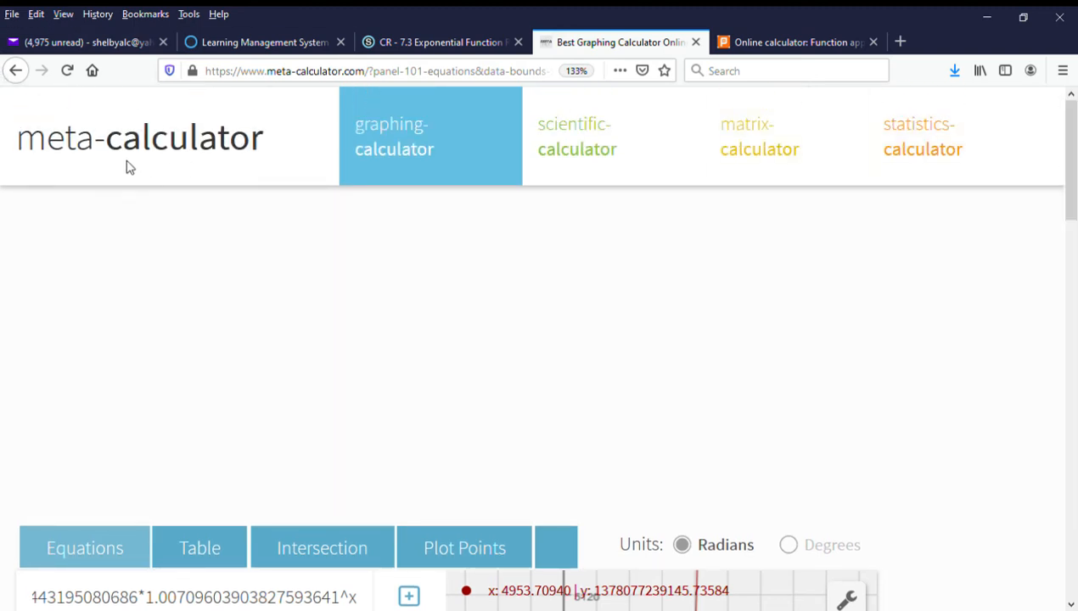
{"action": "scroll", "coordinate": [951, 426], "scroll_direction": "down", "scroll_amount": 5}
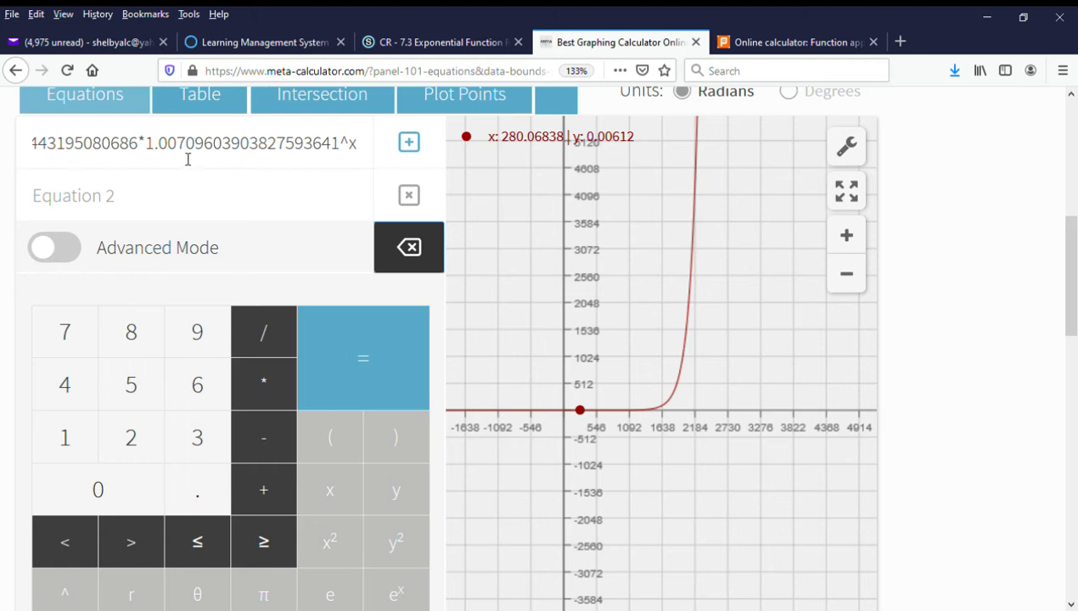
Step: Check the first graphing equation from start to end, including the multiplication sign and the ^x exponent
{"action": "left_click_drag", "start_coordinate": [145, 147], "coordinate": [137, 148]}
{"action": "left_click", "coordinate": [111, 149]}
{"action": "key", "text": "Home"}
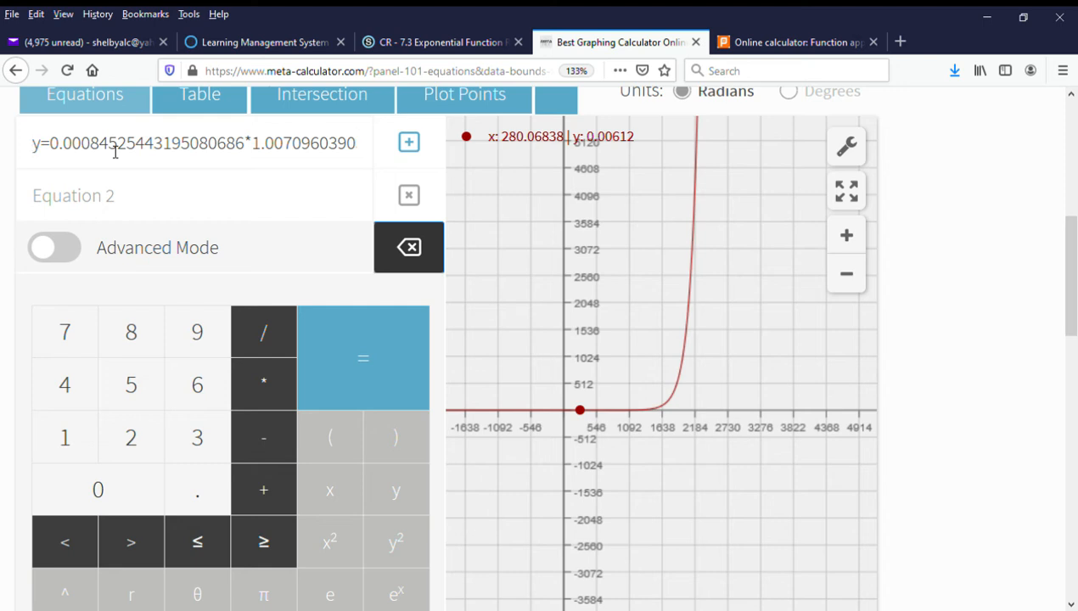
{"action": "left_click", "coordinate": [255, 146]}
{"action": "key", "text": "shift+Left"}
{"action": "left_click", "coordinate": [321, 162]}
{"action": "type", "text": "3827593641^x"}
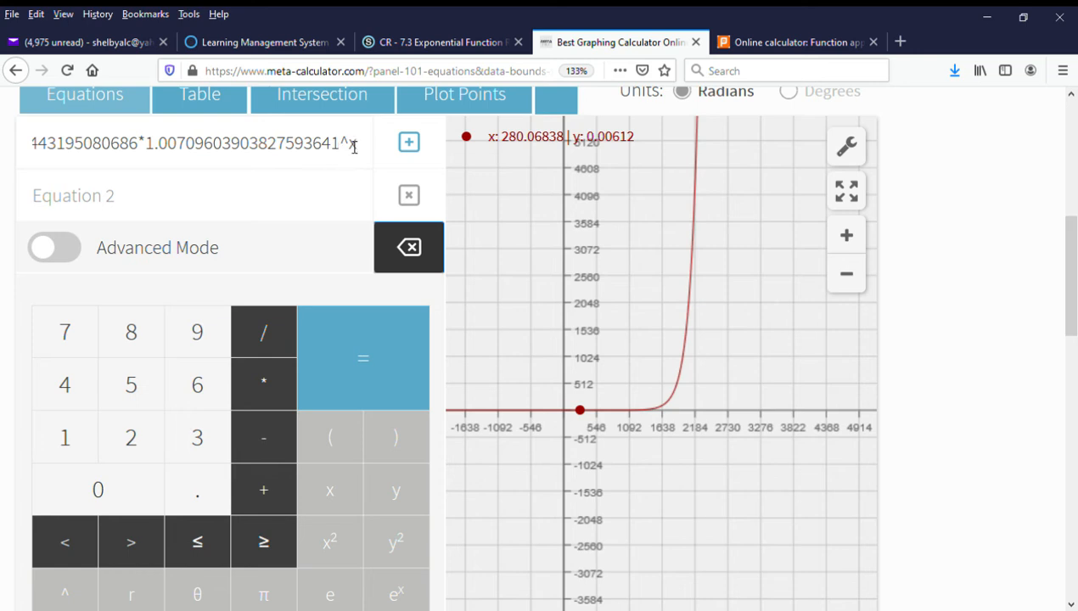
{"action": "double_click", "coordinate": [349, 148]}
{"action": "left_click", "coordinate": [357, 147]}
{"action": "double_click", "coordinate": [349, 147]}
{"action": "left_click", "coordinate": [355, 164]}
Step: Plot the graph of y=0.00084525443195080686*1.00709603903827593641^x
{"action": "scroll", "coordinate": [380, 217], "scroll_direction": "down", "scroll_amount": 4}
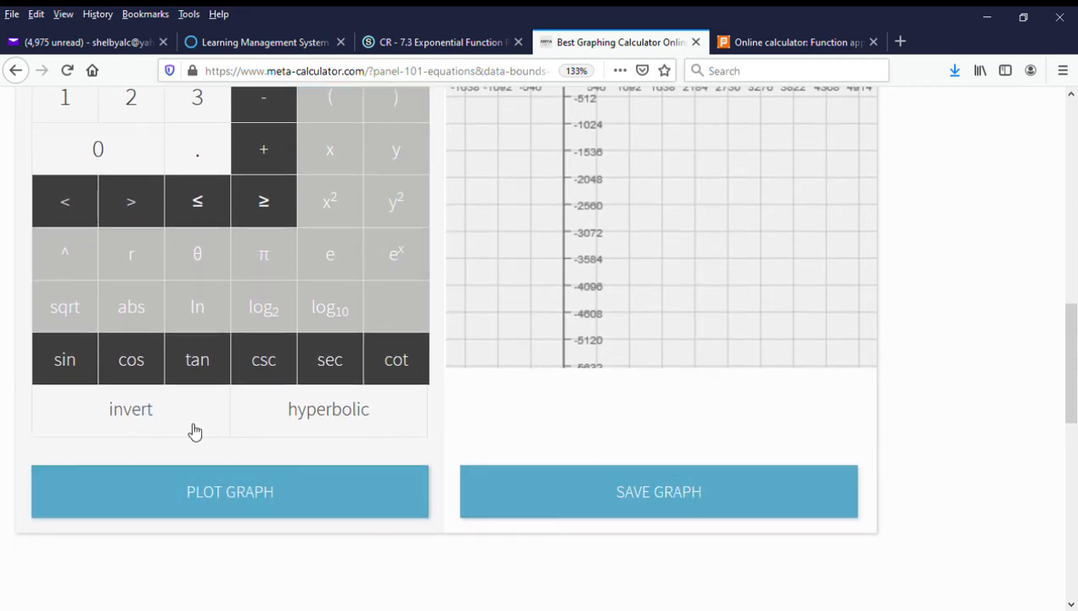
{"action": "left_click", "coordinate": [218, 504]}
{"action": "scroll", "coordinate": [533, 366], "scroll_direction": "up", "scroll_amount": 5}
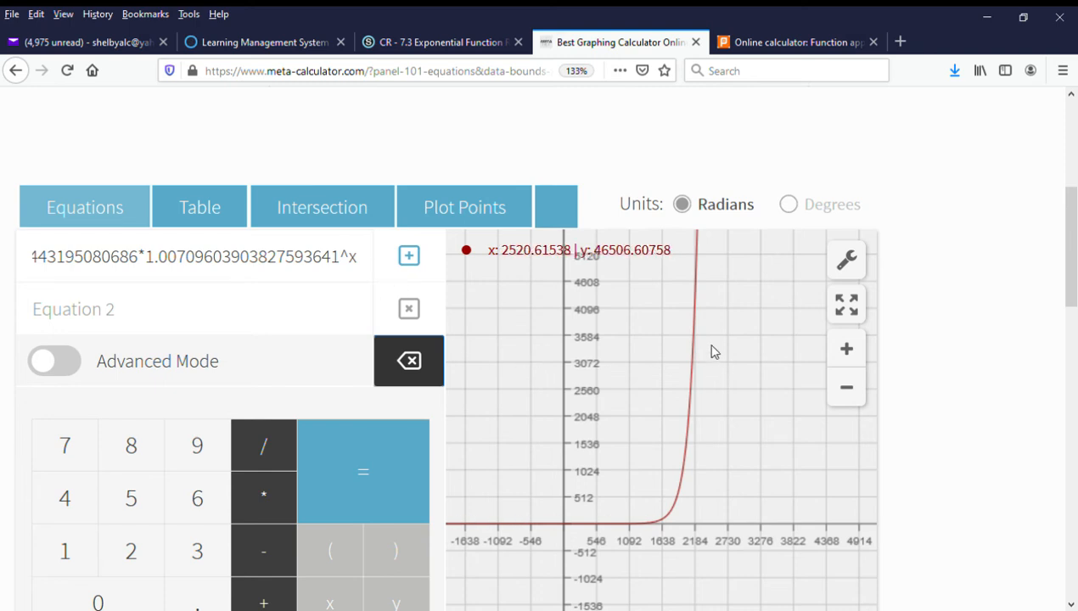
Step: Adjust the graph view to show the exponential curve's rise with x reaching about 2730 and y about 2816
{"action": "left_click", "coordinate": [857, 393]}
{"action": "left_click", "coordinate": [858, 396]}
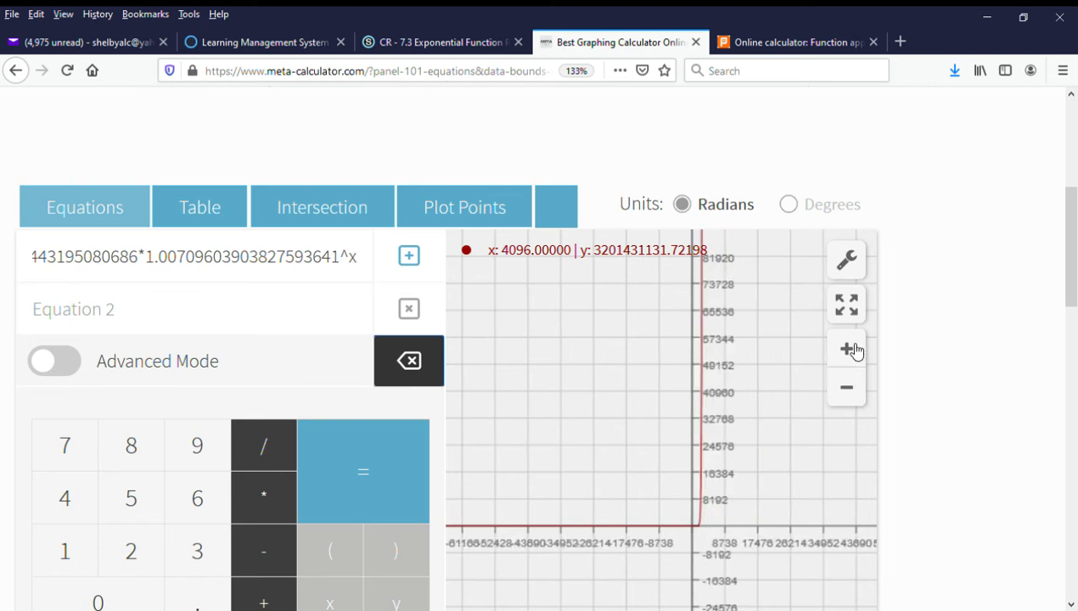
{"action": "left_click", "coordinate": [852, 349]}
{"action": "left_click", "coordinate": [853, 349]}
{"action": "left_click", "coordinate": [852, 349]}
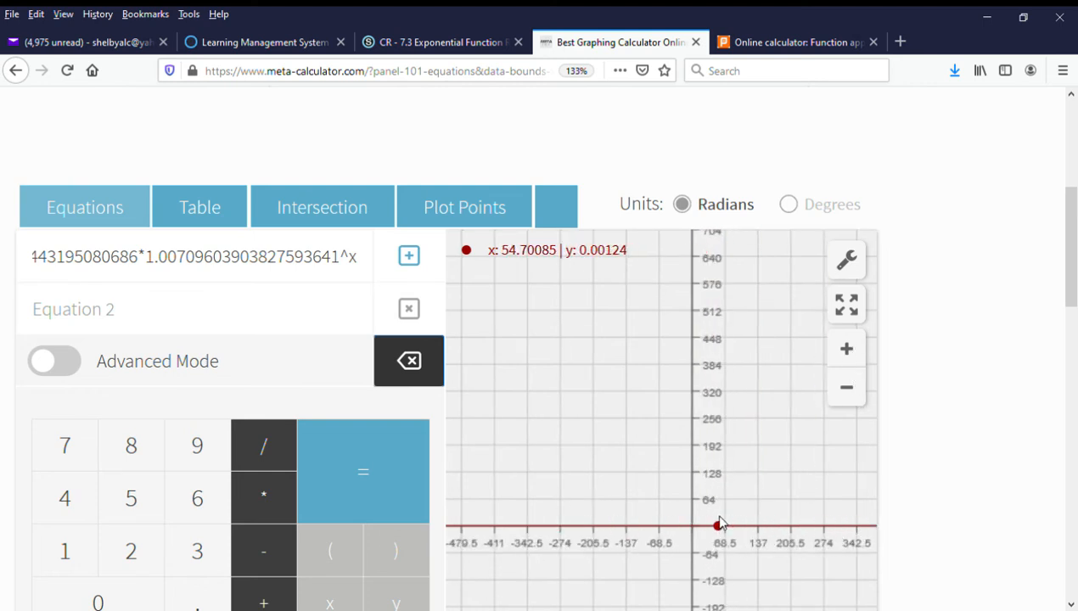
{"action": "left_click", "coordinate": [846, 392]}
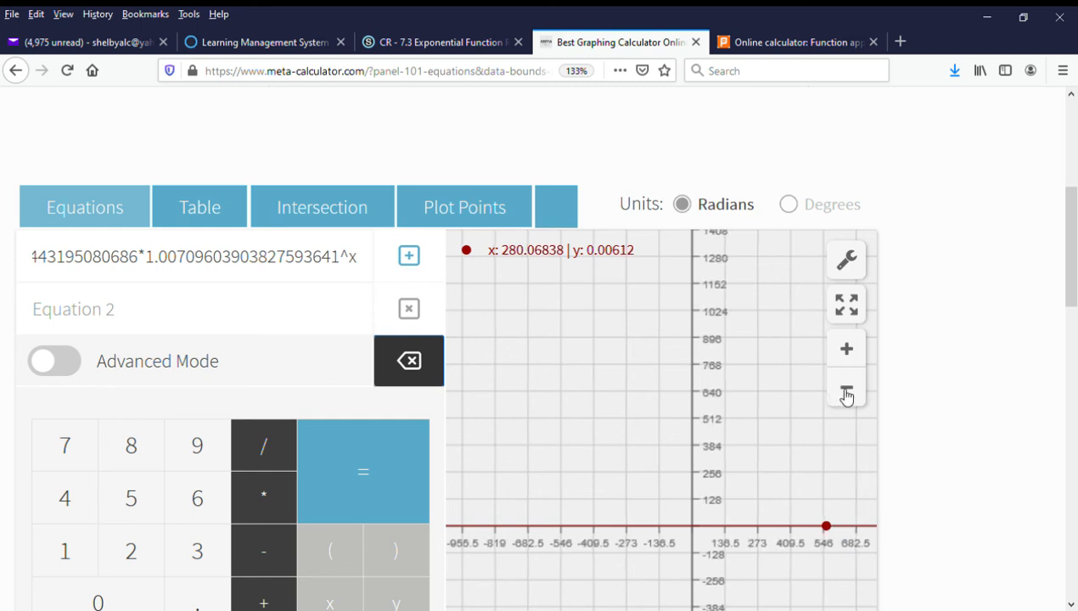
{"action": "left_click", "coordinate": [846, 394]}
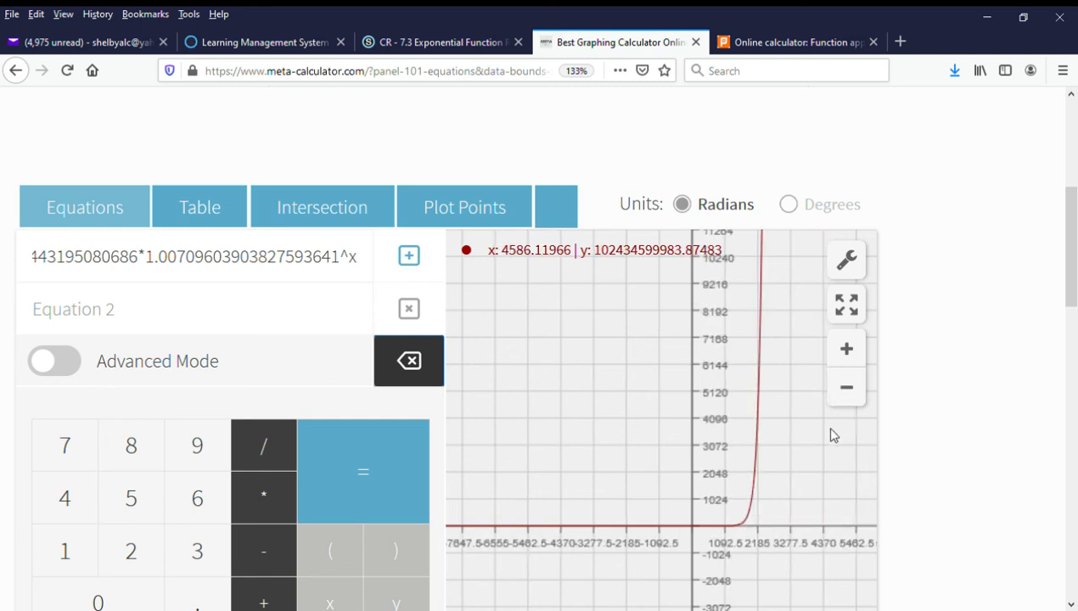
{"action": "mouse_move", "coordinate": [836, 439]}
{"action": "left_mouse_down"}
{"action": "mouse_move", "coordinate": [648, 433]}
{"action": "mouse_move", "coordinate": [642, 445]}
{"action": "left_mouse_up"}
{"action": "left_click", "coordinate": [848, 352]}
{"action": "left_click", "coordinate": [848, 355]}
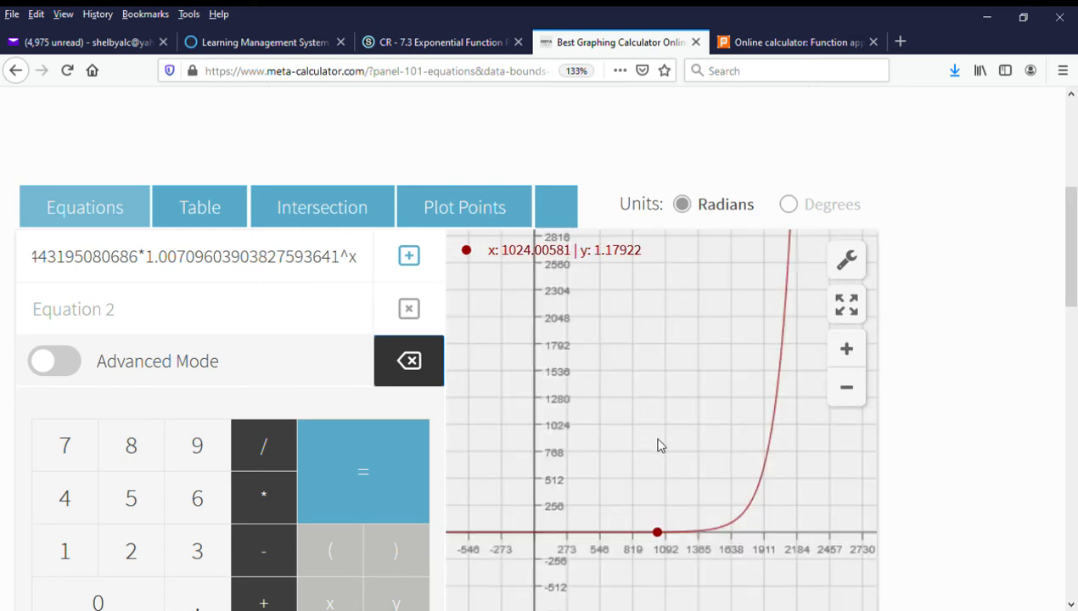
Step: Create a coordinate table for the exponential equation, set its first x value to 2020 and read the full matching y value
{"action": "left_click", "coordinate": [206, 213]}
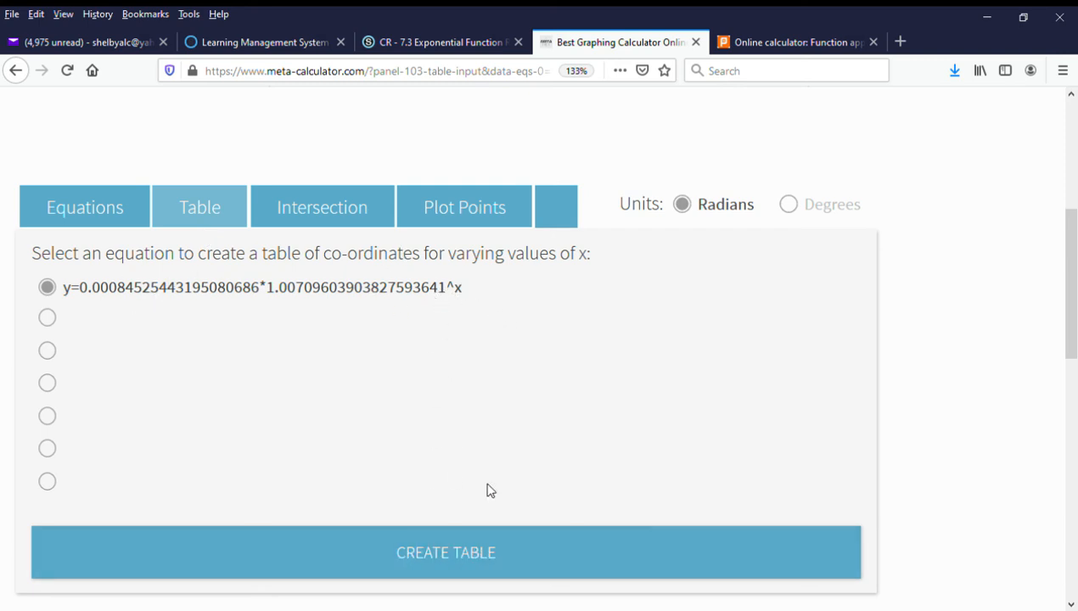
{"action": "left_click", "coordinate": [477, 556]}
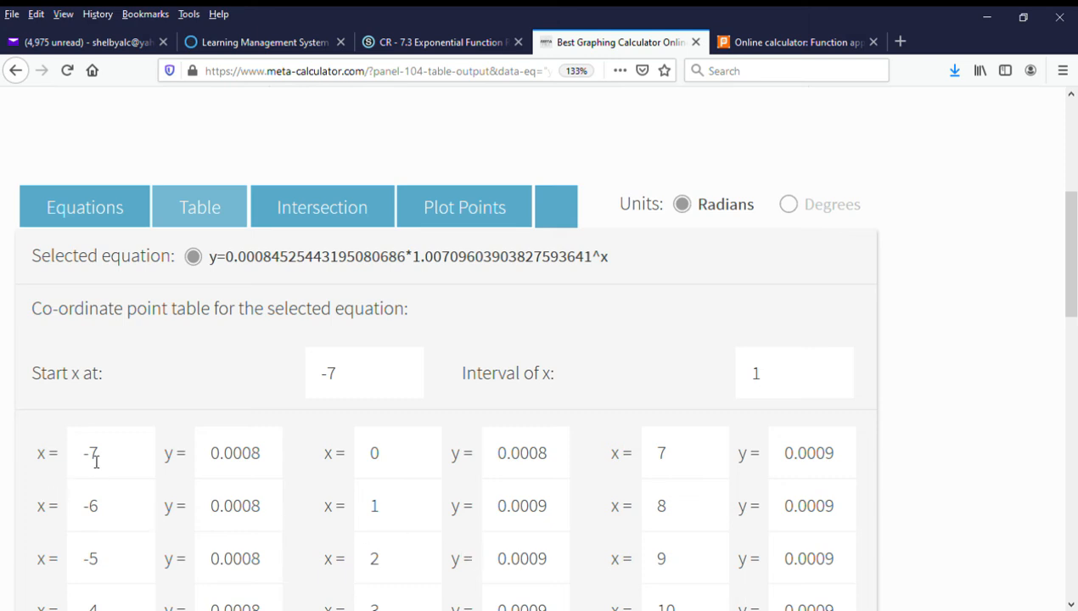
{"action": "left_click_drag", "start_coordinate": [109, 459], "coordinate": [69, 470]}
{"action": "type", "text": "2020"}
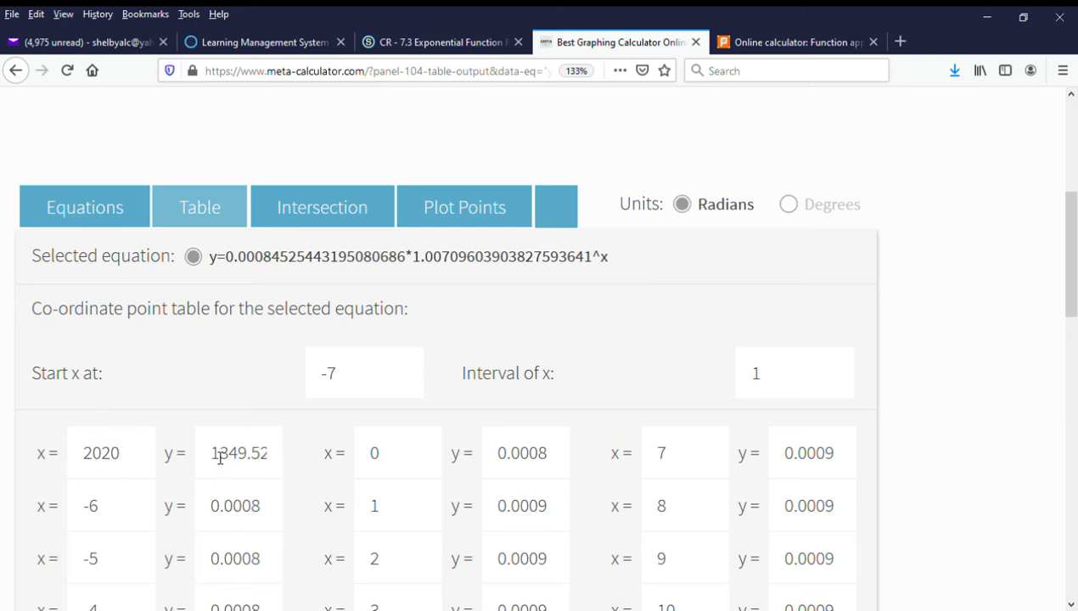
{"action": "left_click_drag", "start_coordinate": [212, 457], "coordinate": [261, 464]}
{"action": "left_click", "coordinate": [281, 467]}
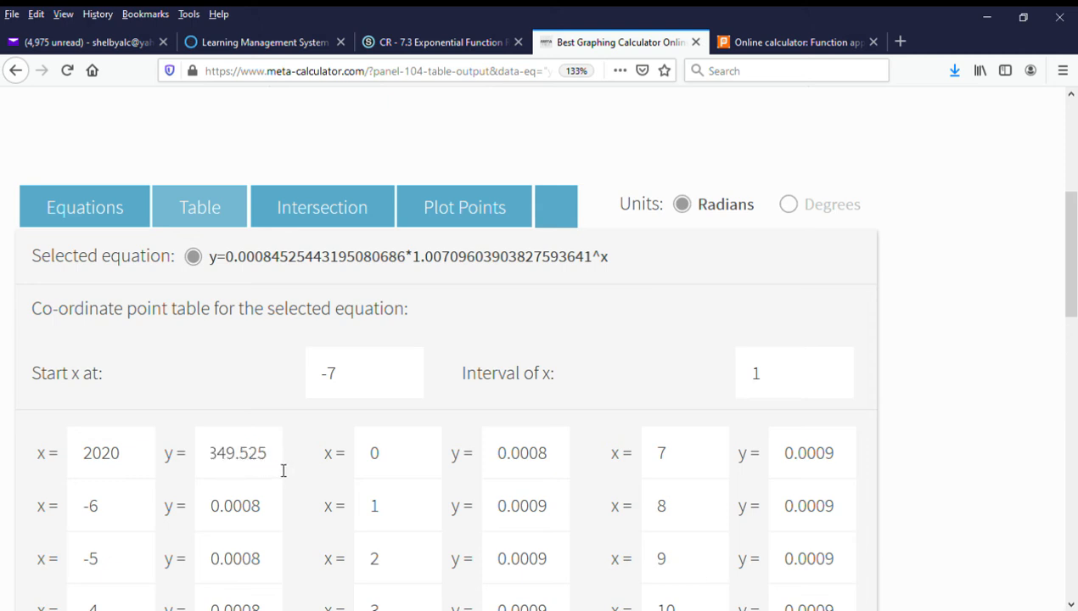
{"action": "left_click", "coordinate": [293, 469]}
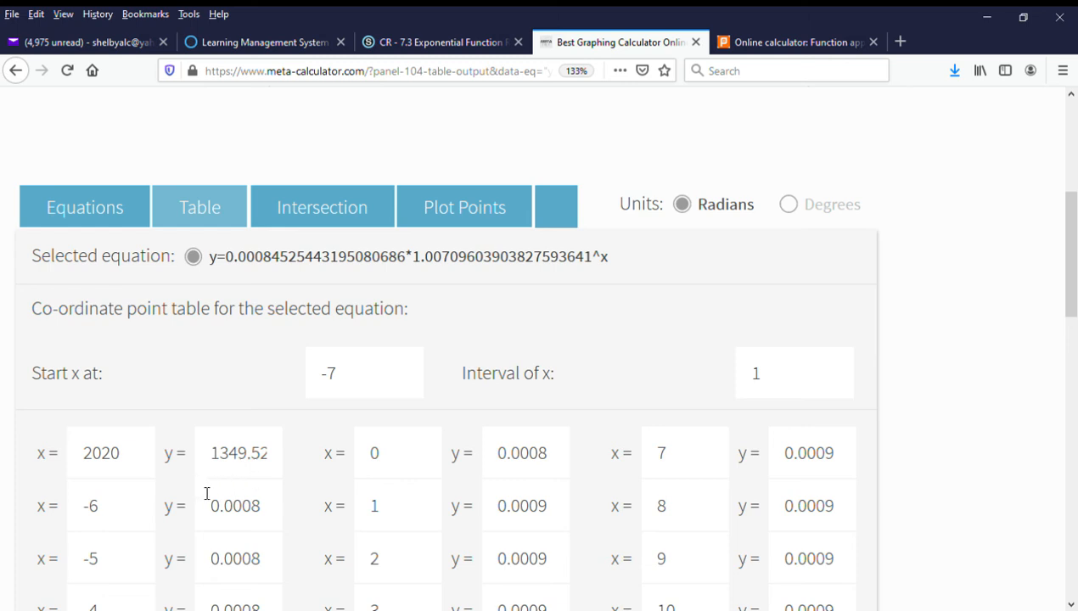
{"action": "left_click_drag", "start_coordinate": [219, 460], "coordinate": [284, 458]}
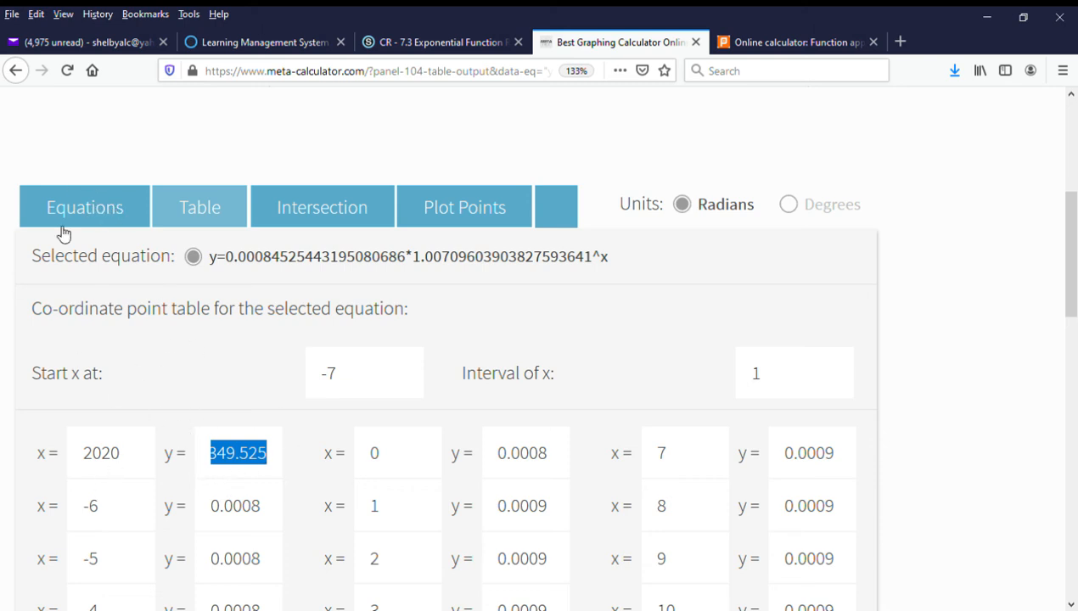
Step: Add y=1500 as the second equation and plot it together with the exponential curve
{"action": "left_click", "coordinate": [95, 210]}
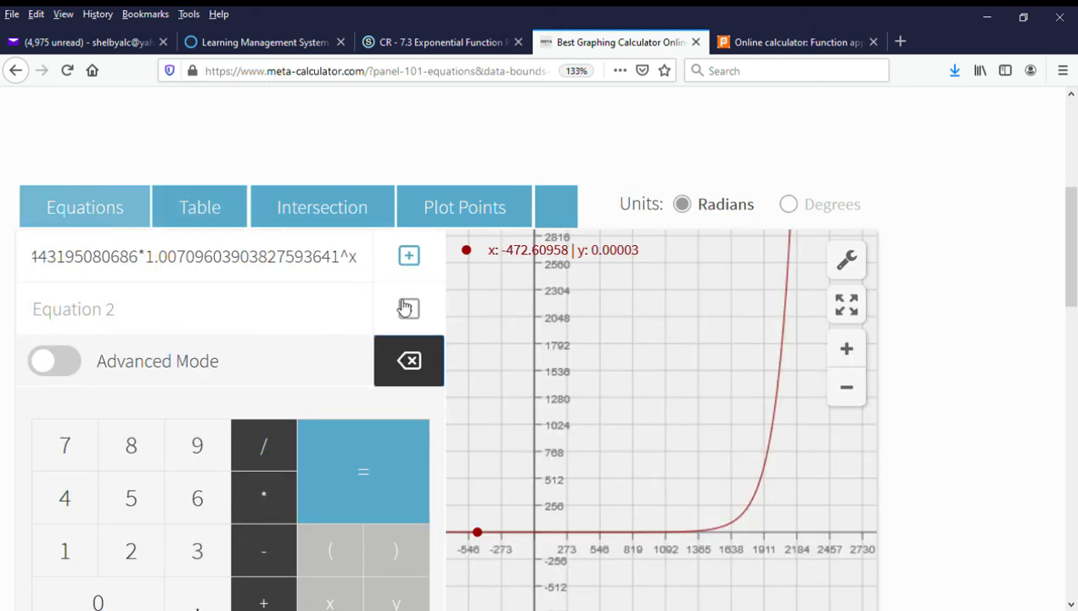
{"action": "left_click", "coordinate": [310, 304]}
{"action": "type", "text": "1500"}
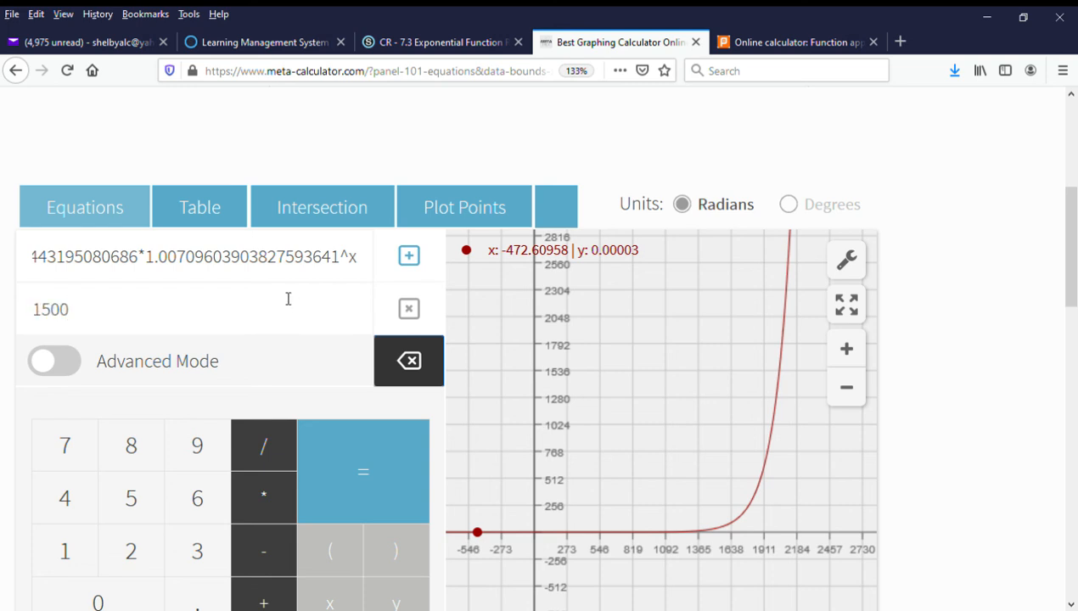
{"action": "key", "text": "Return"}
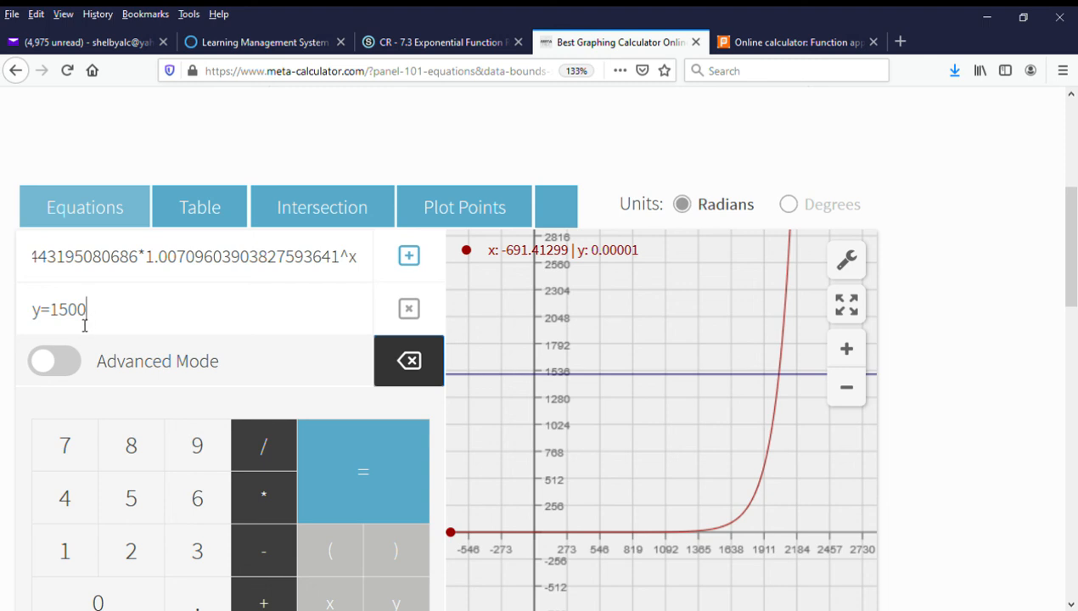
Step: Plot the intersection point of the exponential curve and y=1500 with its coordinate label fully readable on the graph
{"action": "left_click", "coordinate": [334, 212]}
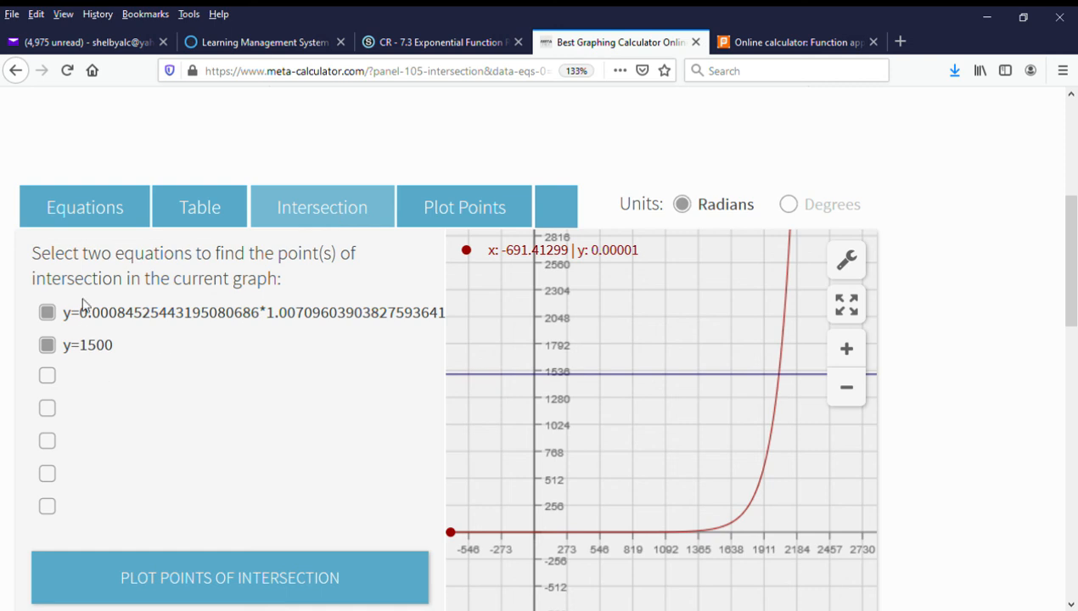
{"action": "left_click", "coordinate": [330, 585]}
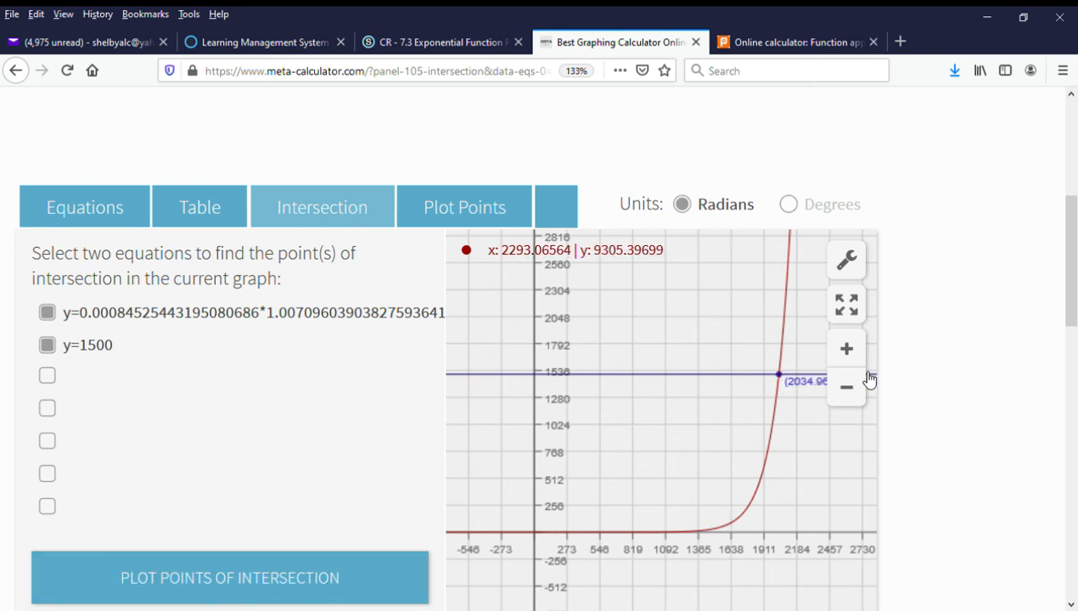
{"action": "left_click_drag", "start_coordinate": [818, 473], "coordinate": [664, 473]}
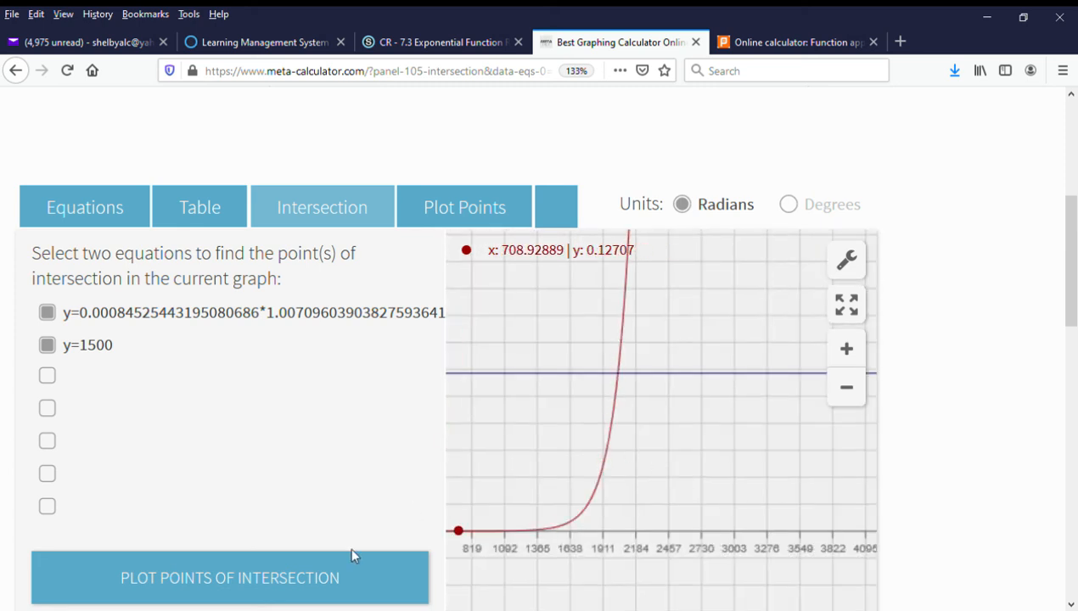
{"action": "left_click", "coordinate": [311, 584]}
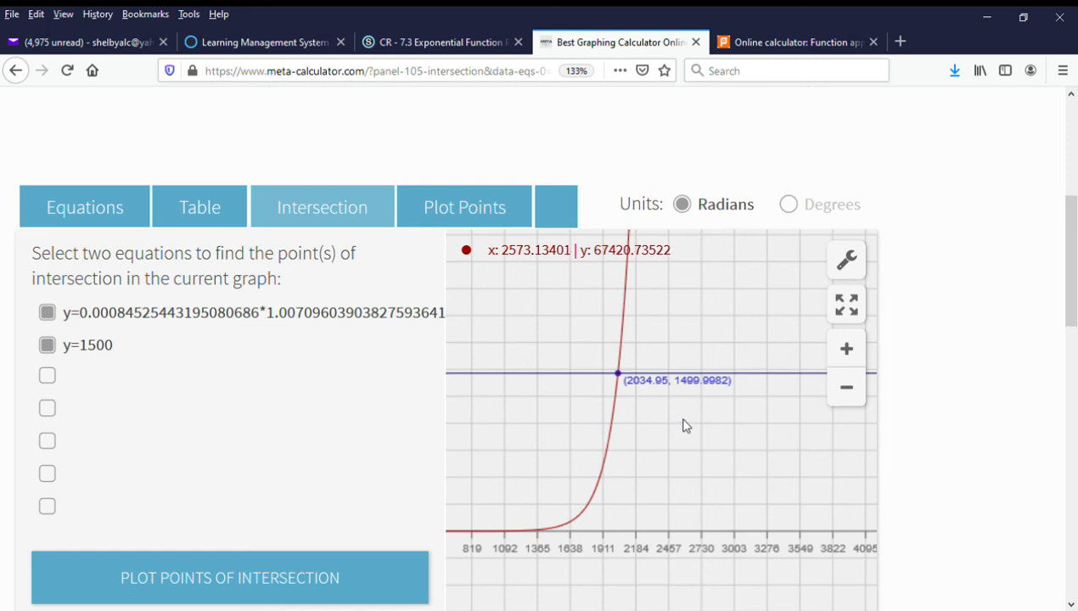
Step: Review the ab-Exponential regression equation on PLANETCALC and return to the meta-calculator intersection graph
{"action": "left_click", "coordinate": [808, 48]}
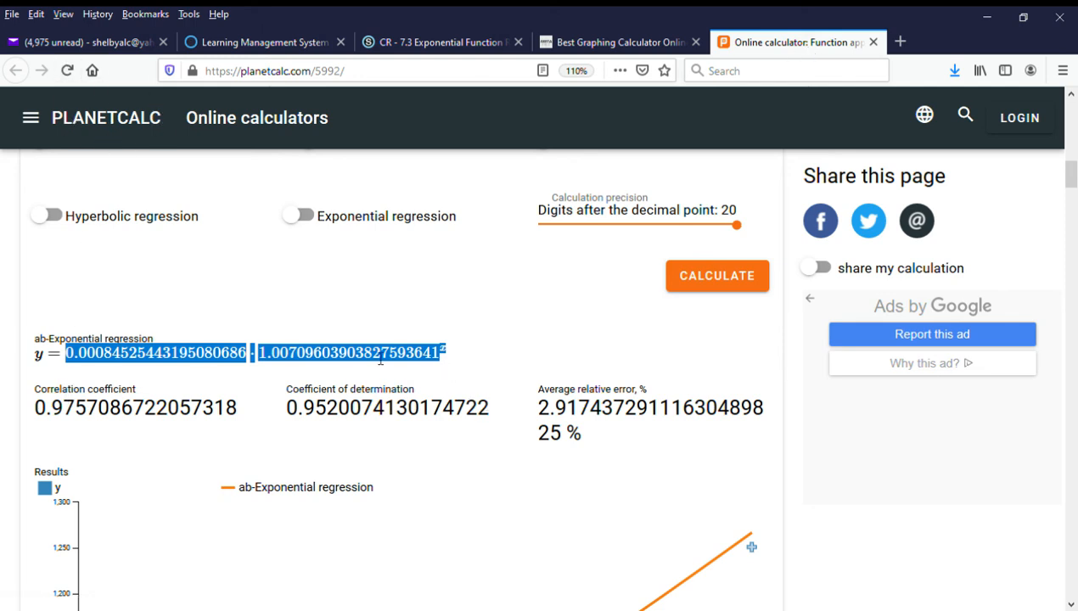
{"action": "left_click", "coordinate": [598, 41]}
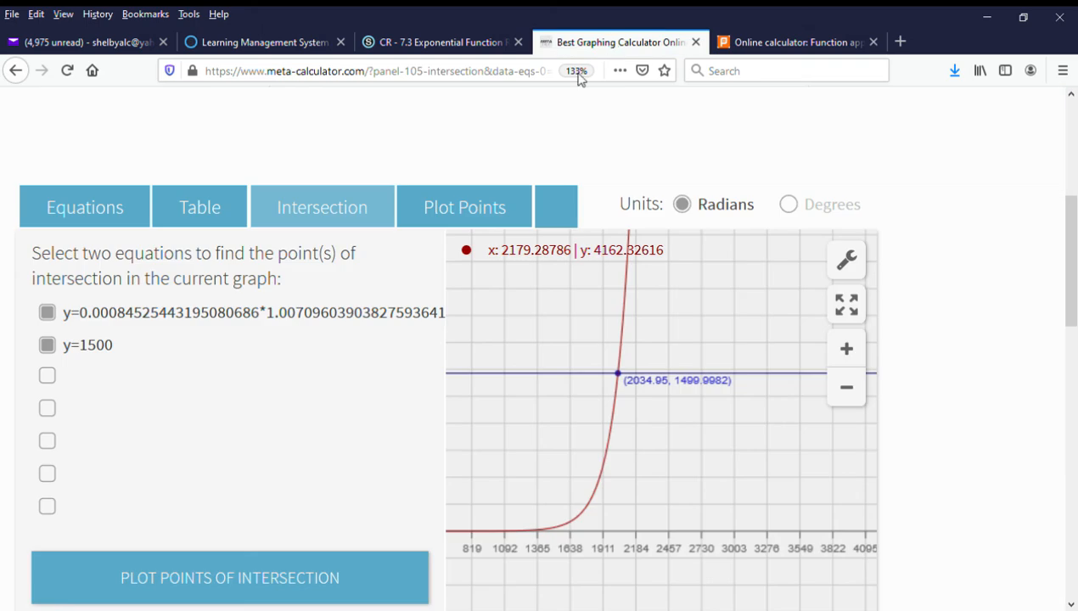